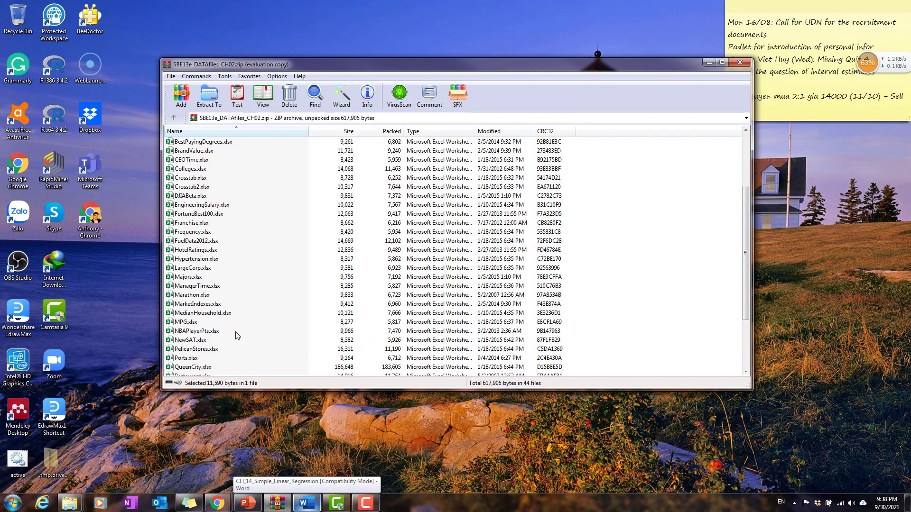
Open the Restaurant.xlsx workbook from the SBE13e_DATAfiles_CH02.zip archive
{"action": "scroll", "coordinate": [237, 336], "scroll_direction": "down", "scroll_amount": 2}
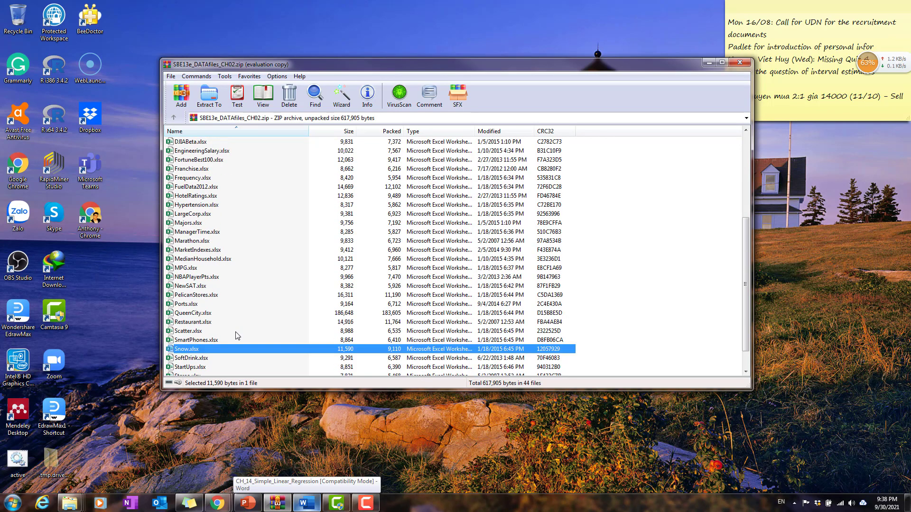
{"action": "left_click", "coordinate": [209, 324]}
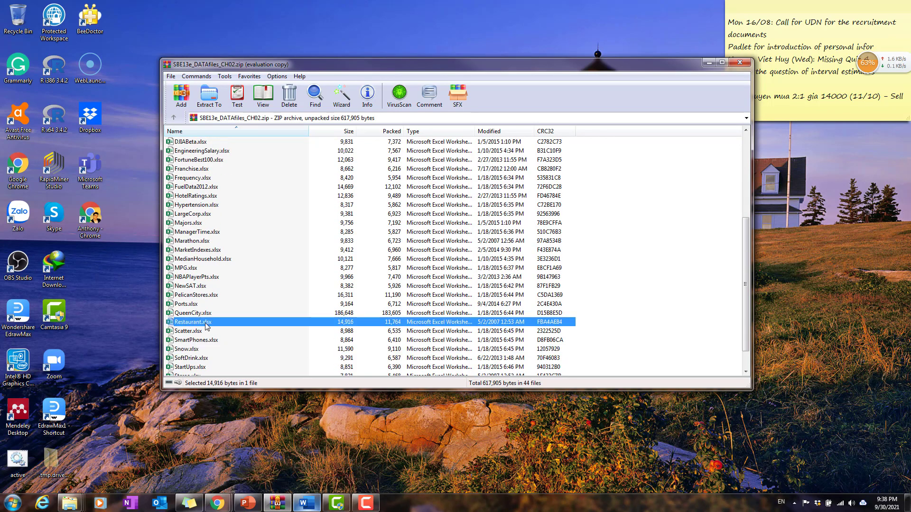
{"action": "double_click", "coordinate": [207, 324]}
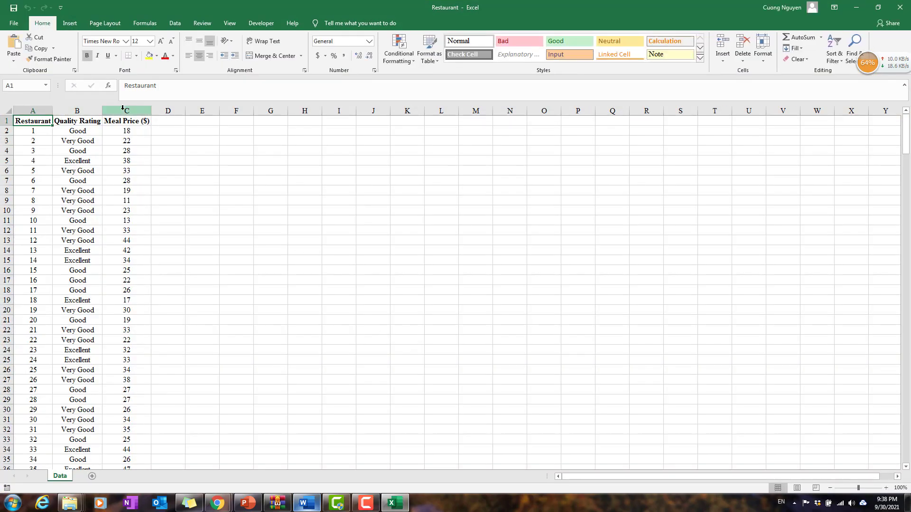
Check how far the Restaurant column's records extend, from the first row to the last
{"action": "left_click", "coordinate": [42, 130]}
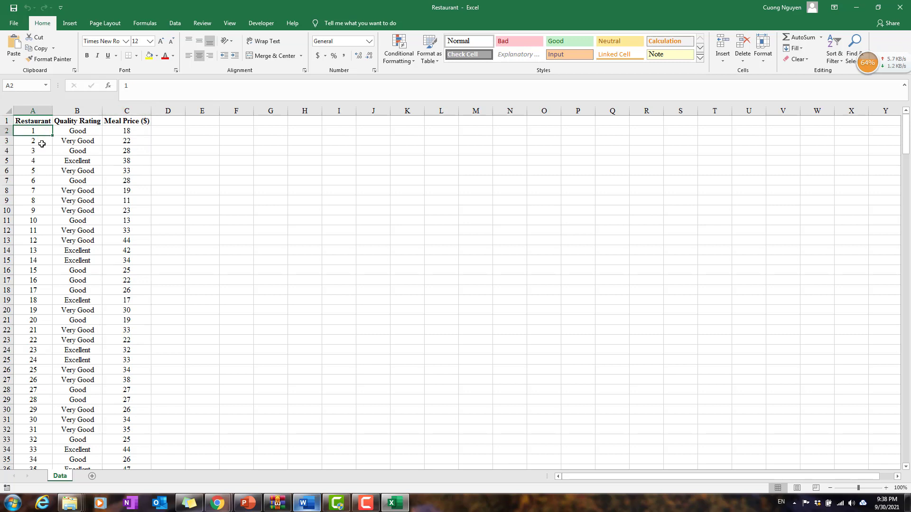
{"action": "left_click", "coordinate": [44, 180]}
{"action": "left_click", "coordinate": [38, 124]}
{"action": "left_click", "coordinate": [38, 130]}
{"action": "key", "text": "ctrl+Down"}
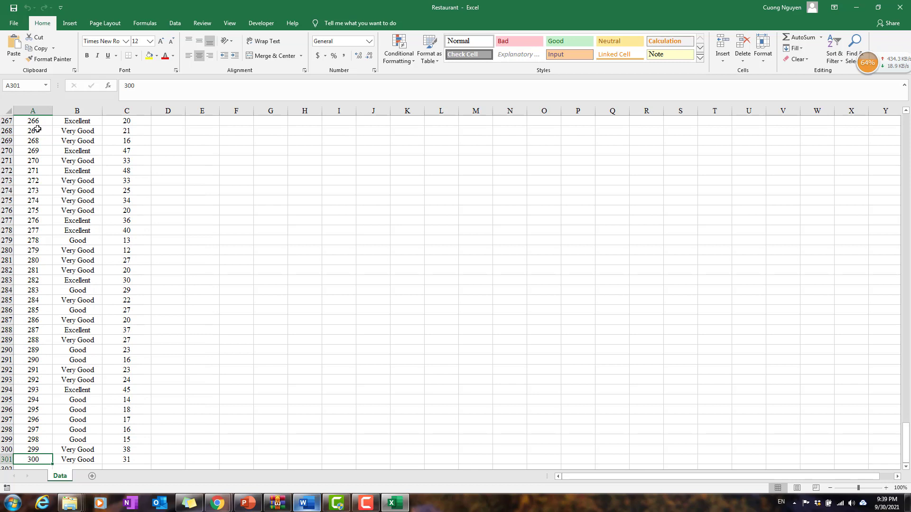
{"action": "key", "text": "ctrl+Up"}
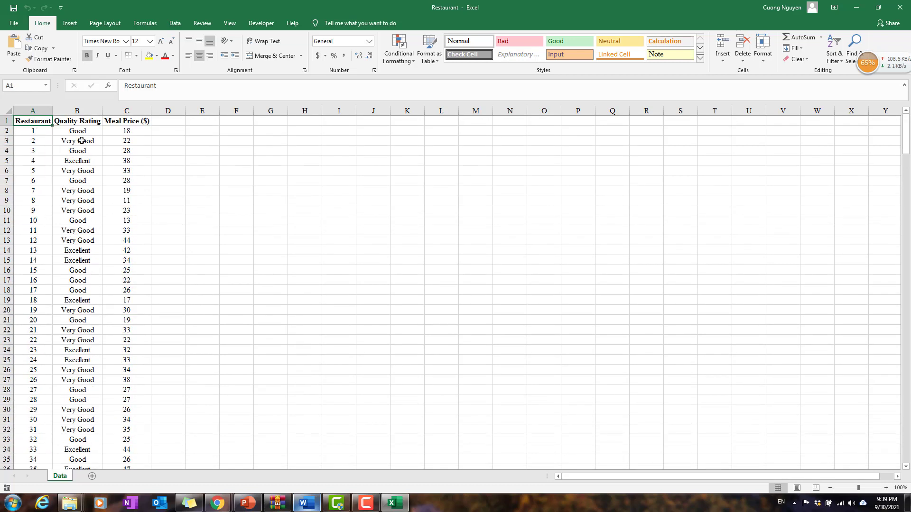
Start a note in cell E2 reading "<- Data dimension: 3 variables ("
{"action": "left_click", "coordinate": [82, 140]}
{"action": "left_click", "coordinate": [195, 133]}
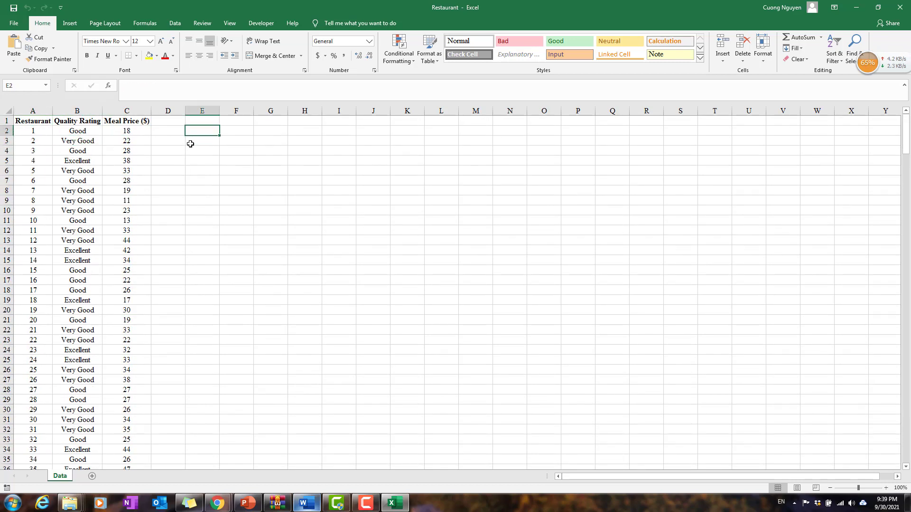
{"action": "type", "text": "<- Data"}
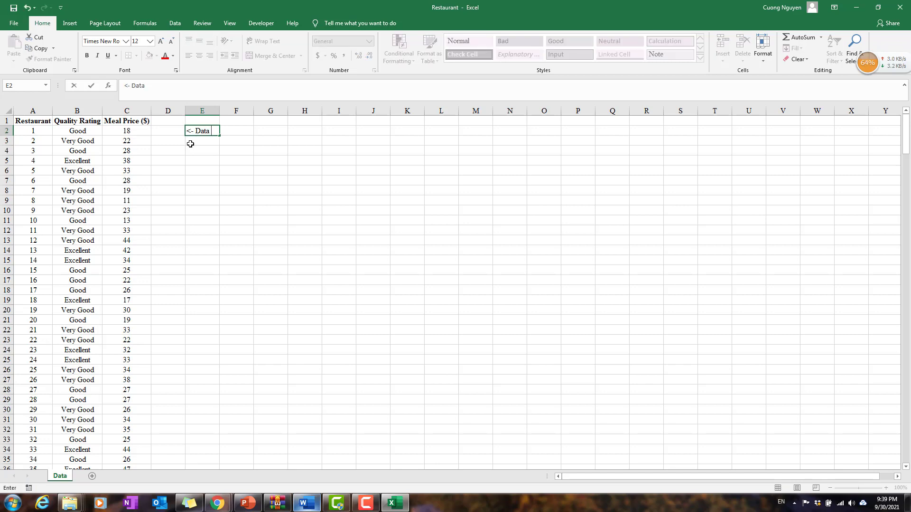
{"action": "type", "text": " includ"}
{"action": "key", "text": "BackSpace"}
{"action": "key", "text": "BackSpace"}
{"action": "key", "text": "BackSpace"}
{"action": "key", "text": "BackSpace"}
{"action": "type", "text": "dimension: 3 variable"}
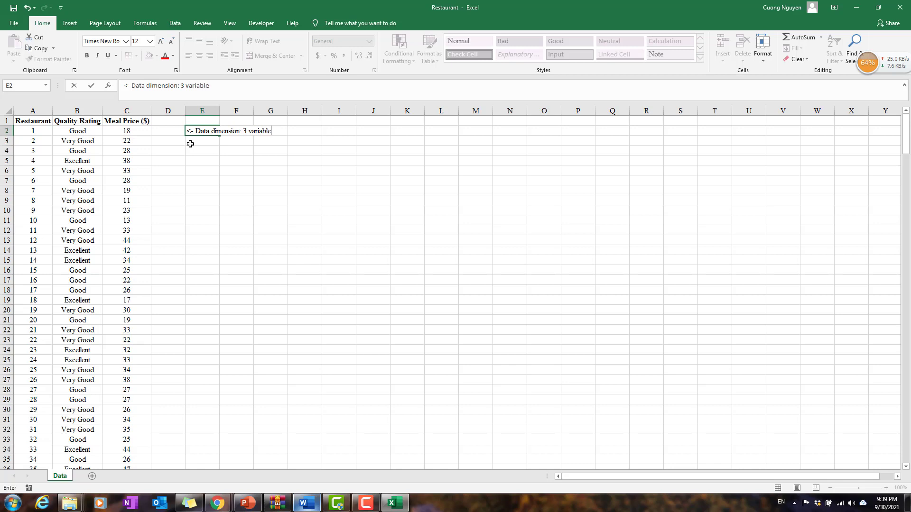
{"action": "type", "text": "s ("}
Change the note's variable count to 2 and add "1 Qualitative Variable - Quality Rating, 1 Quatitative Variable - Meal price),"
{"action": "left_click", "coordinate": [248, 131]}
{"action": "type", "text": "1 Qualitati"}
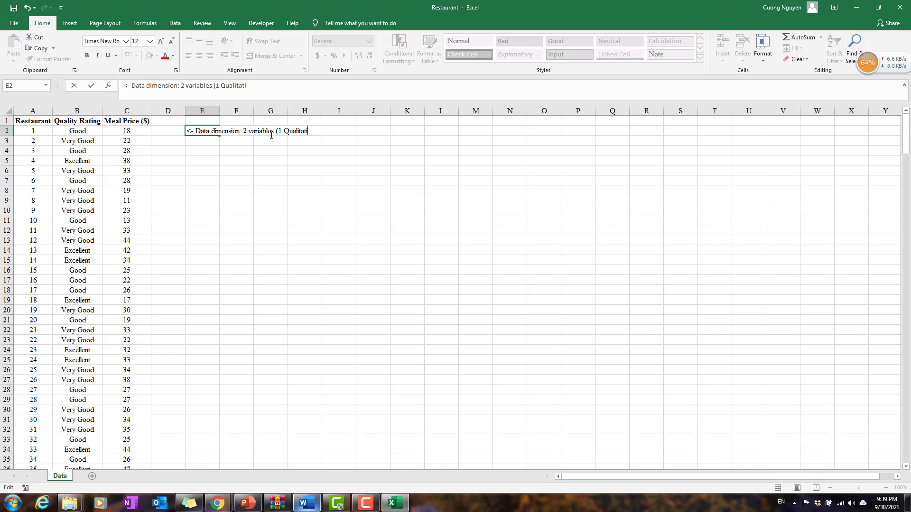
{"action": "type", "text": "ve Variable - Quality Rating"}
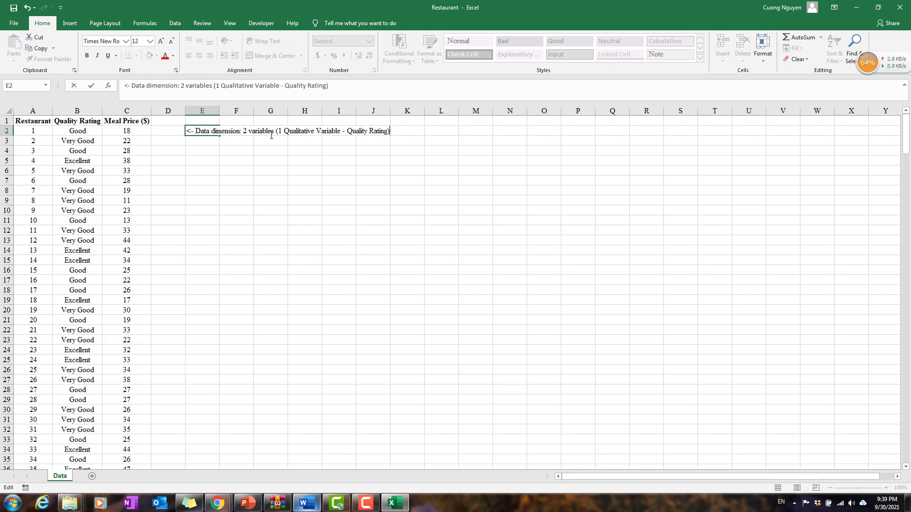
{"action": "type", "text": ", 1 Quatitative Var"}
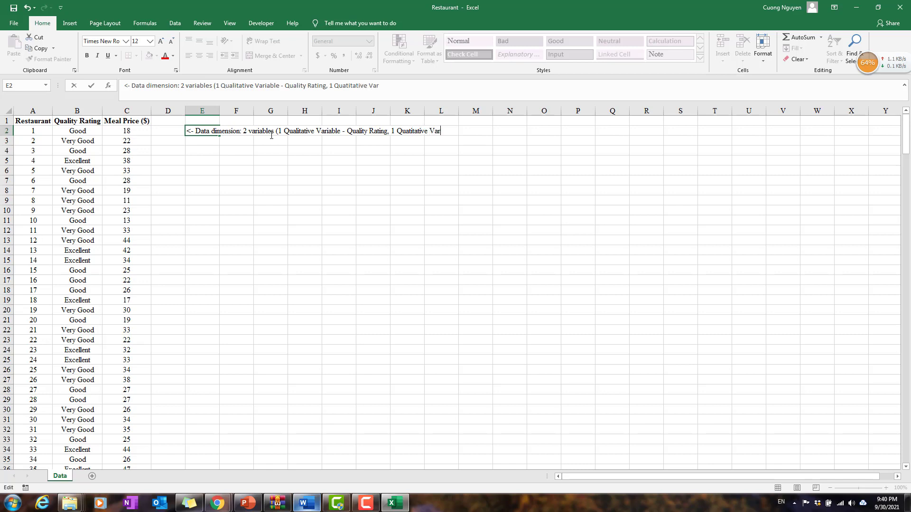
{"action": "type", "text": "iable - Meal price),"}
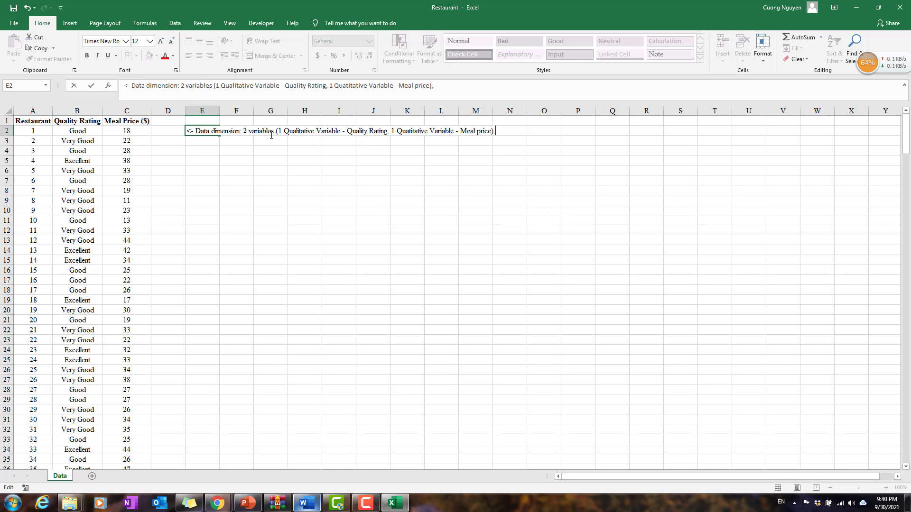
Complete the E2 note with "300 observations" at its end
{"action": "scroll", "coordinate": [71, 228], "scroll_direction": "down", "scroll_amount": 14}
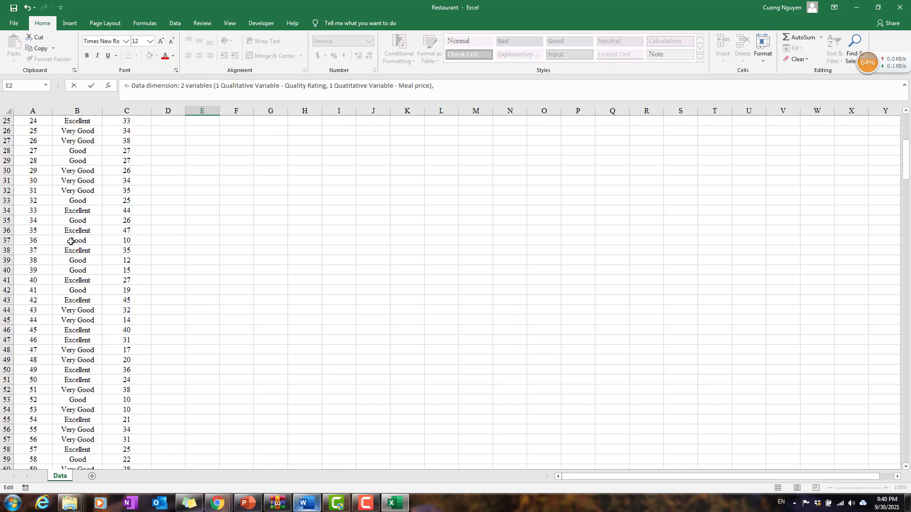
{"action": "scroll", "coordinate": [70, 242], "scroll_direction": "up", "scroll_amount": 14}
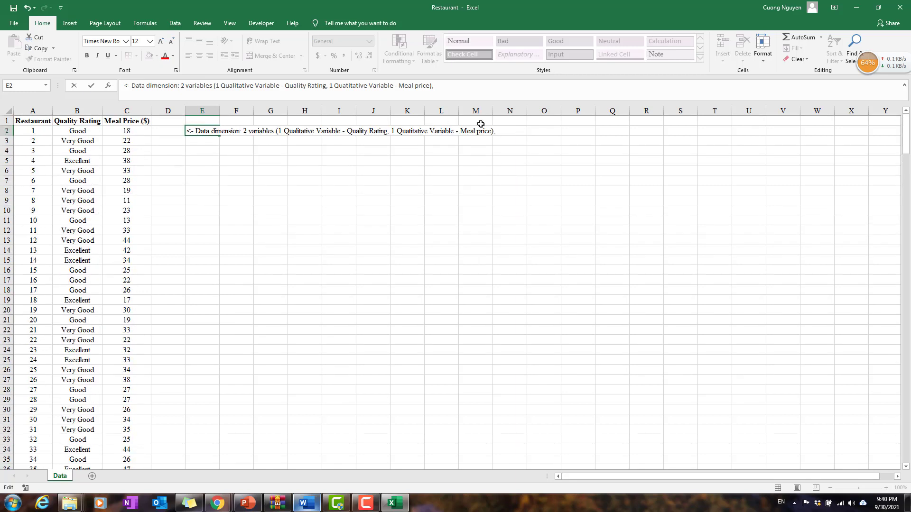
{"action": "type", "text": "), 300 observations"}
{"action": "key", "text": "Return"}
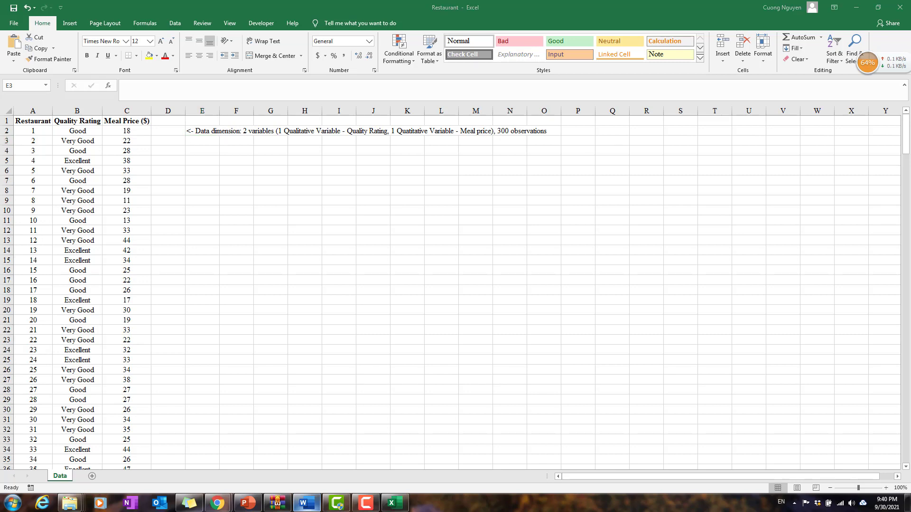
Examine the Quality Rating column and compare the ratings and meal prices of restaurants 1 and 2
{"action": "left_click", "coordinate": [189, 145]}
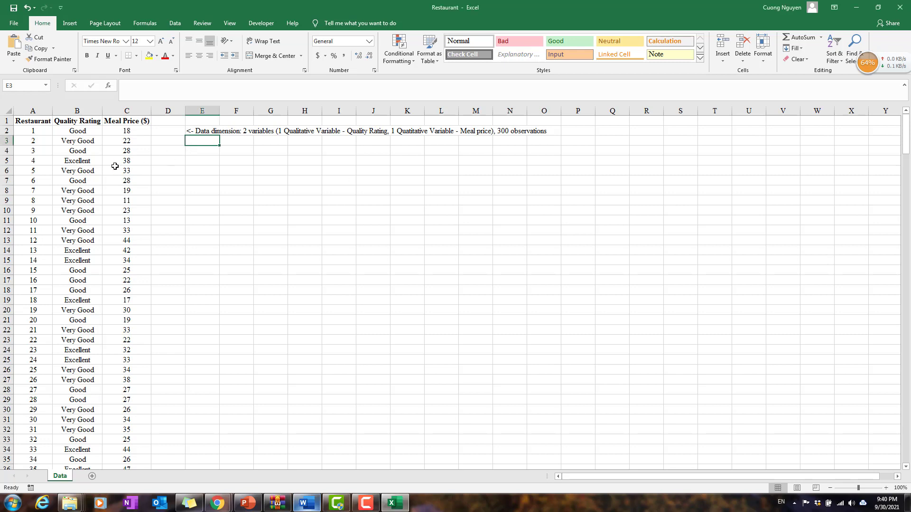
{"action": "left_click", "coordinate": [86, 118]}
{"action": "key", "text": "ctrl+shift+Down"}
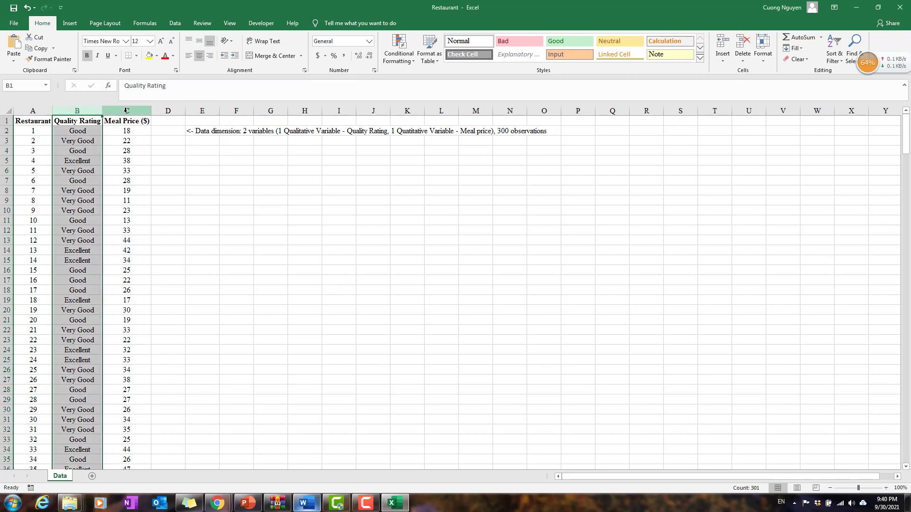
{"action": "left_click", "coordinate": [194, 151]}
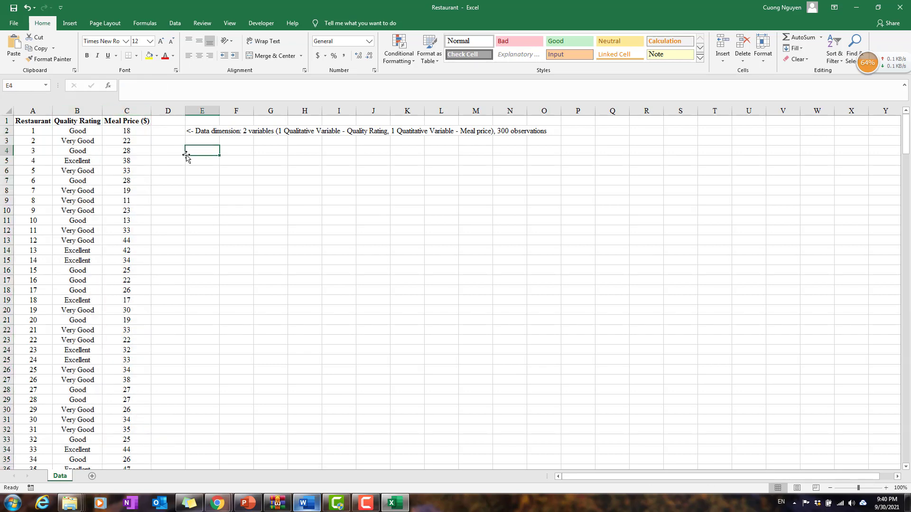
{"action": "left_click", "coordinate": [81, 118]}
{"action": "left_click", "coordinate": [37, 132]}
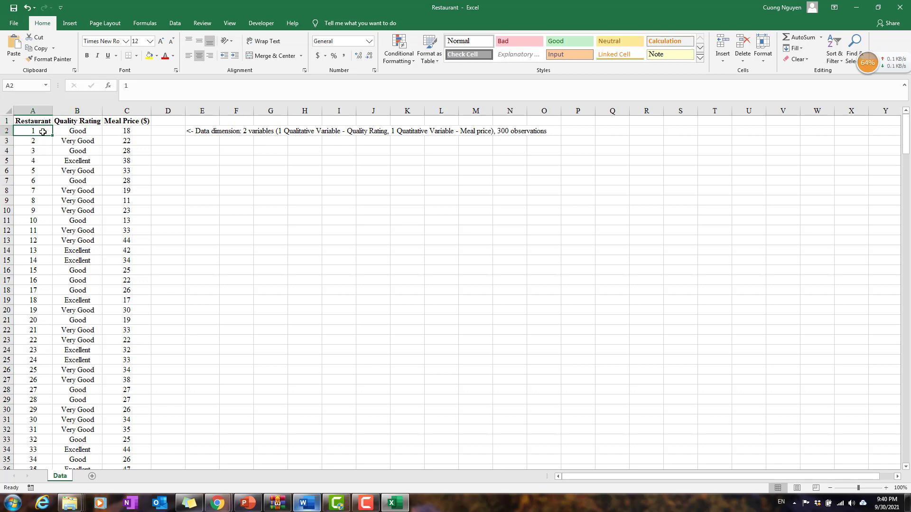
{"action": "left_click", "coordinate": [59, 132]}
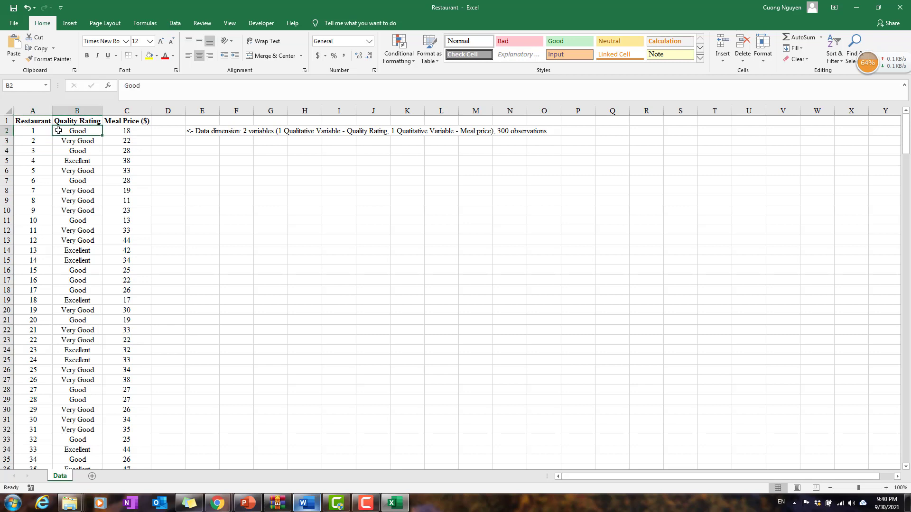
{"action": "left_click", "coordinate": [116, 133]}
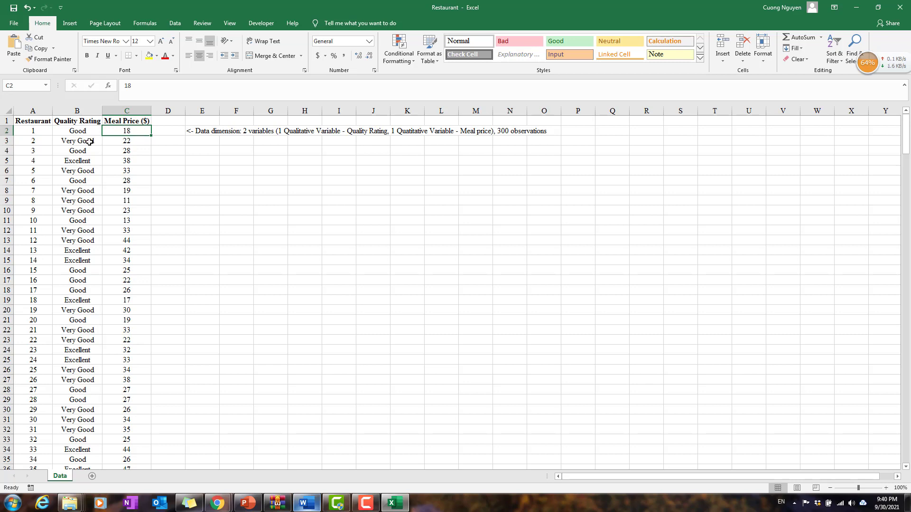
{"action": "left_click", "coordinate": [61, 140]}
{"action": "left_click", "coordinate": [35, 139]}
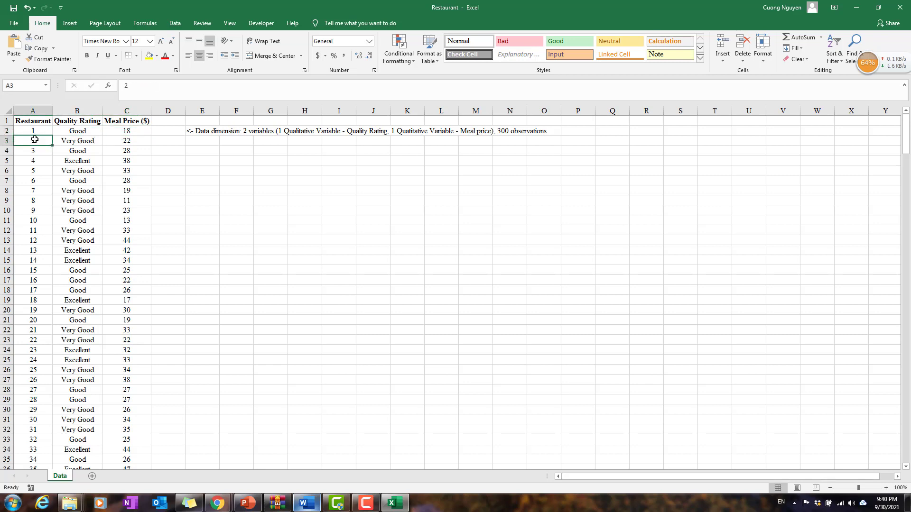
{"action": "left_click", "coordinate": [60, 140]}
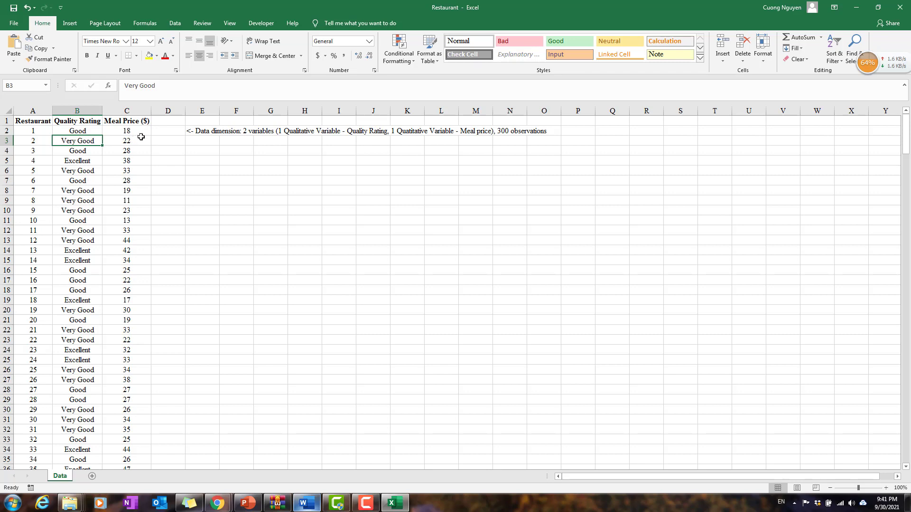
Compare the rating and meal price of restaurant 4 with the first rows and the records further down
{"action": "left_click", "coordinate": [80, 161]}
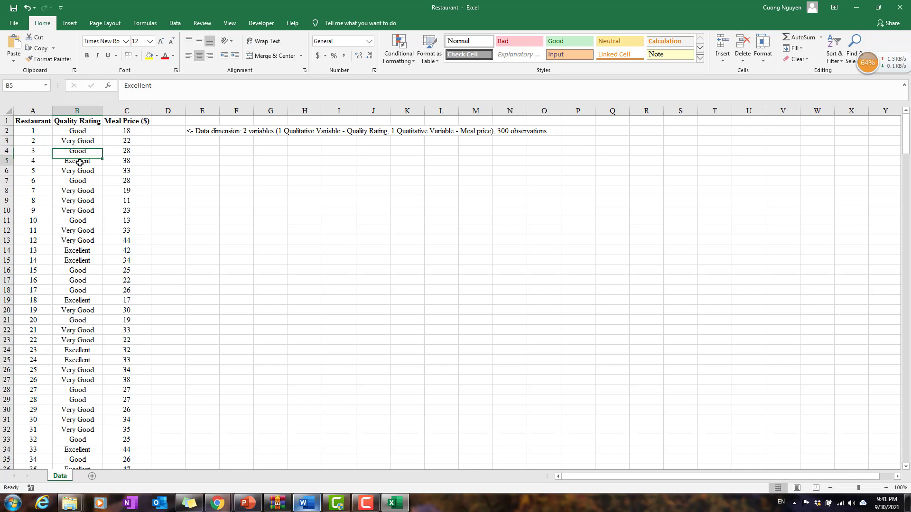
{"action": "left_click", "coordinate": [39, 163]}
{"action": "left_click", "coordinate": [91, 161]}
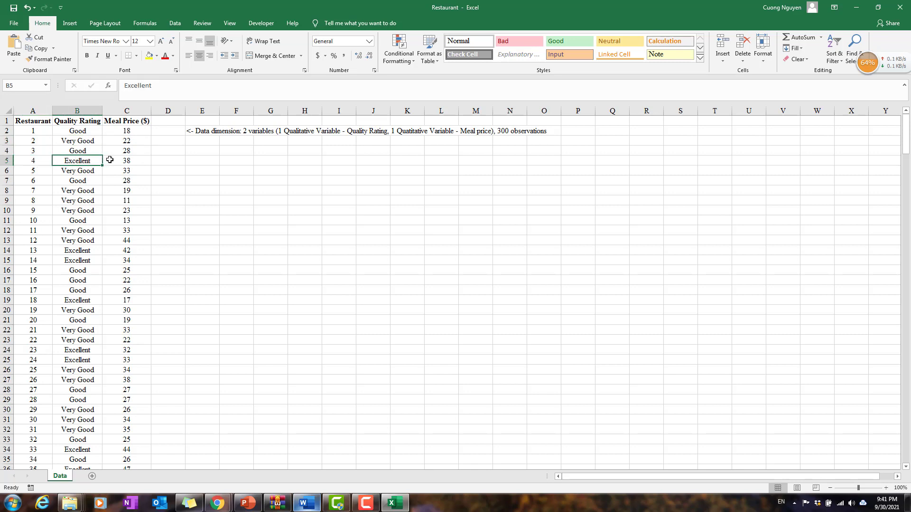
{"action": "left_click", "coordinate": [110, 160]}
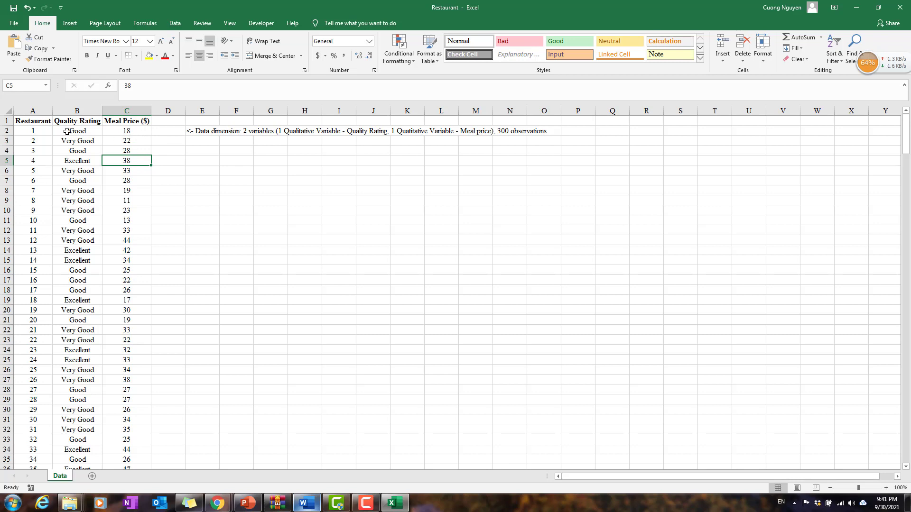
{"action": "left_click_drag", "start_coordinate": [71, 131], "coordinate": [128, 144]}
{"action": "left_click", "coordinate": [82, 164]}
{"action": "left_click", "coordinate": [124, 162]}
{"action": "scroll", "coordinate": [28, 297], "scroll_direction": "down", "scroll_amount": 11}
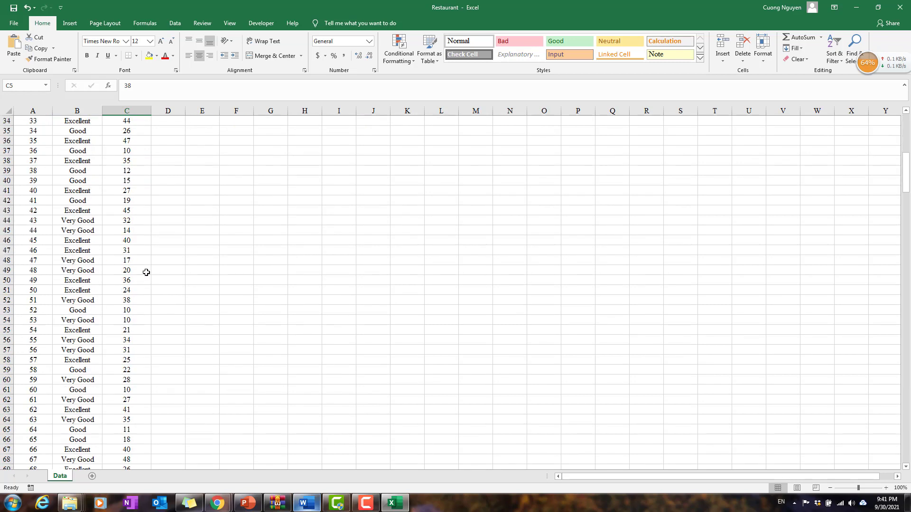
{"action": "scroll", "coordinate": [112, 264], "scroll_direction": "up", "scroll_amount": 11}
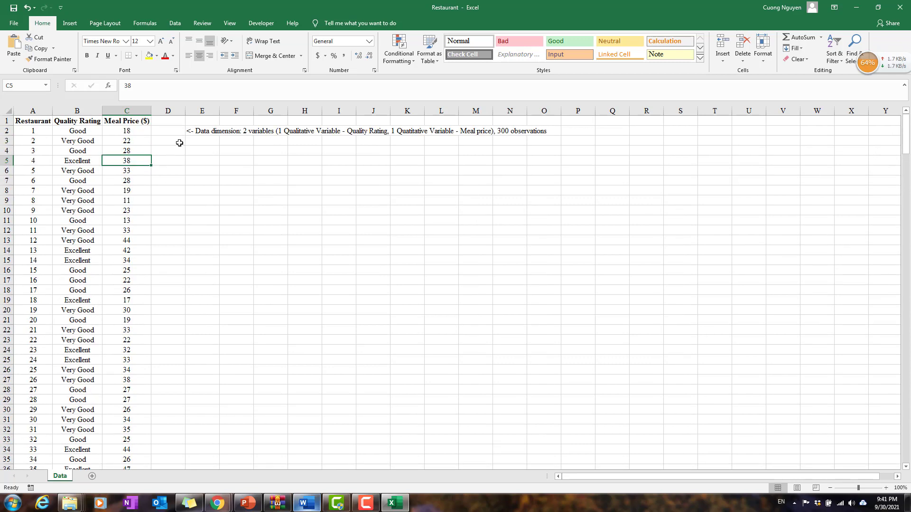
Enter the note "<- Explore the relationship between Quality Rating and Meal Price ($)" in cell E3
{"action": "left_click", "coordinate": [210, 143]}
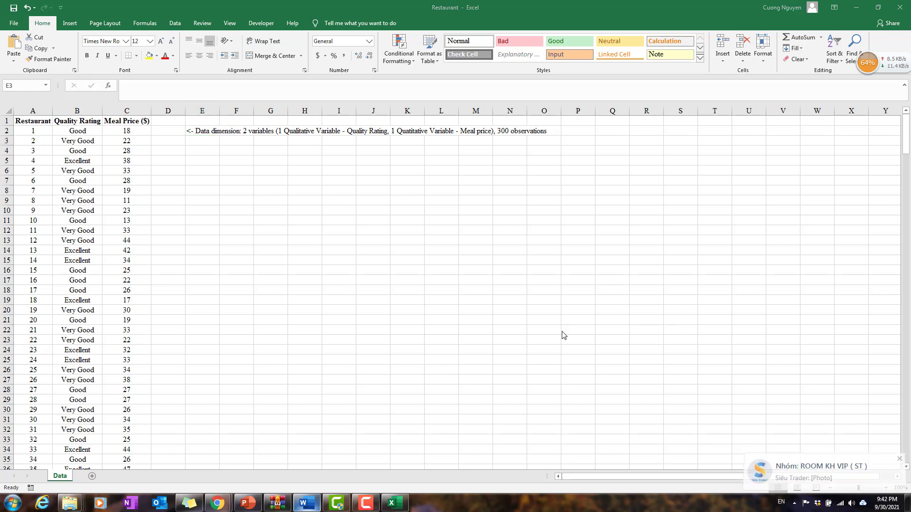
{"action": "left_click", "coordinate": [212, 141]}
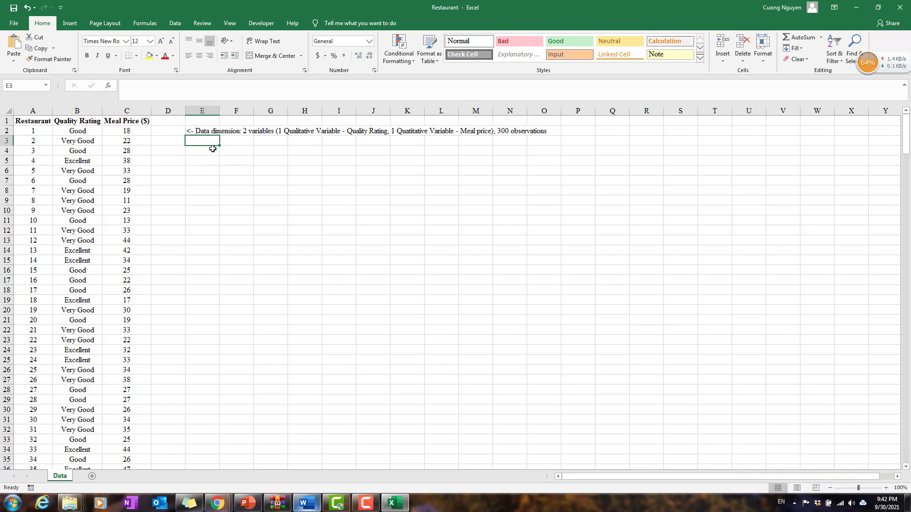
{"action": "left_click", "coordinate": [212, 149]}
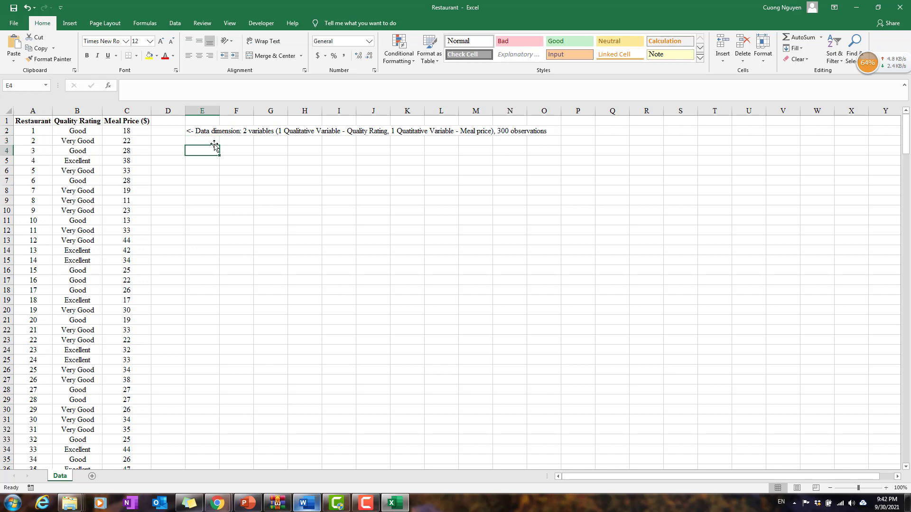
{"action": "left_click", "coordinate": [218, 139]}
{"action": "type", "text": "<"}
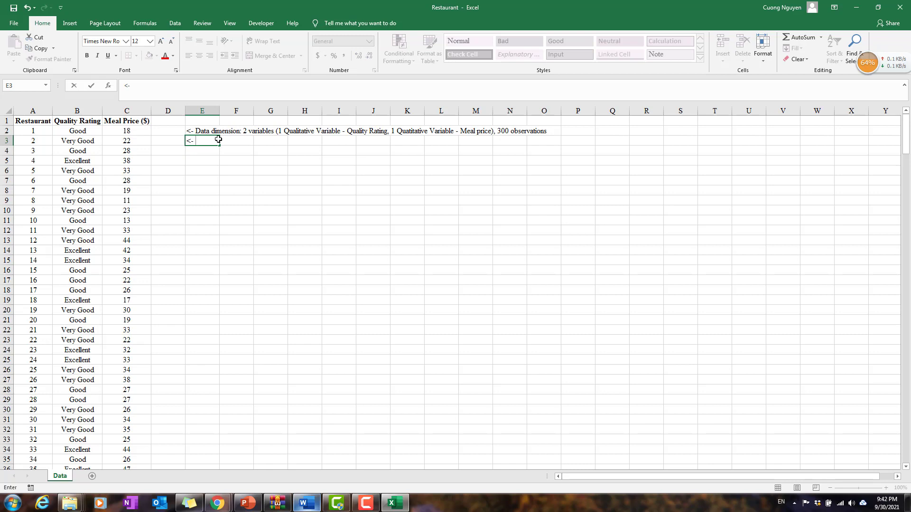
{"action": "type", "text": "- Explore the relationship betw"}
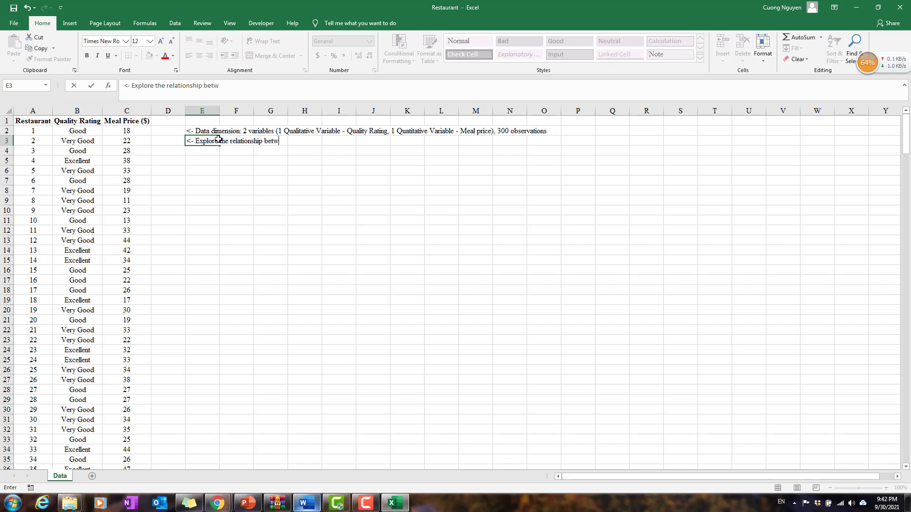
{"action": "type", "text": "een Quality Rating and Mea"}
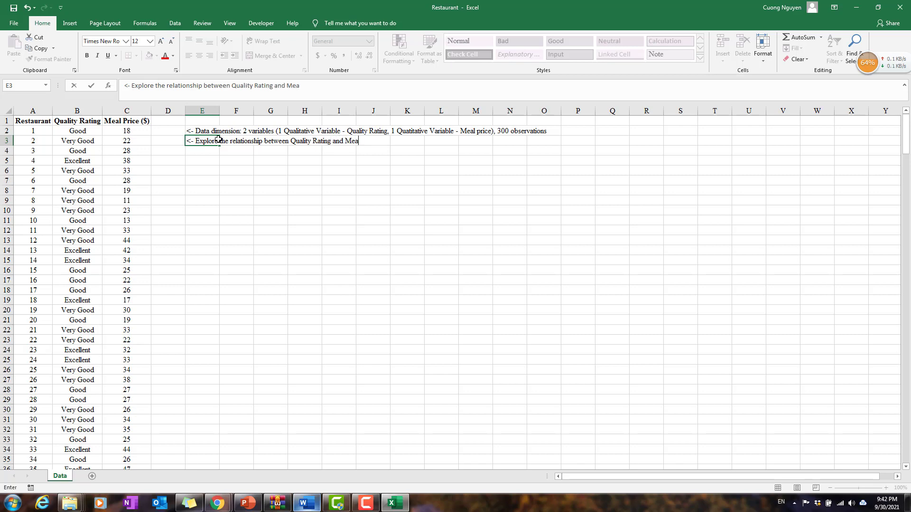
{"action": "type", "text": "l Price ($"}
{"action": "key", "text": "Return"}
{"action": "left_click", "coordinate": [198, 162]}
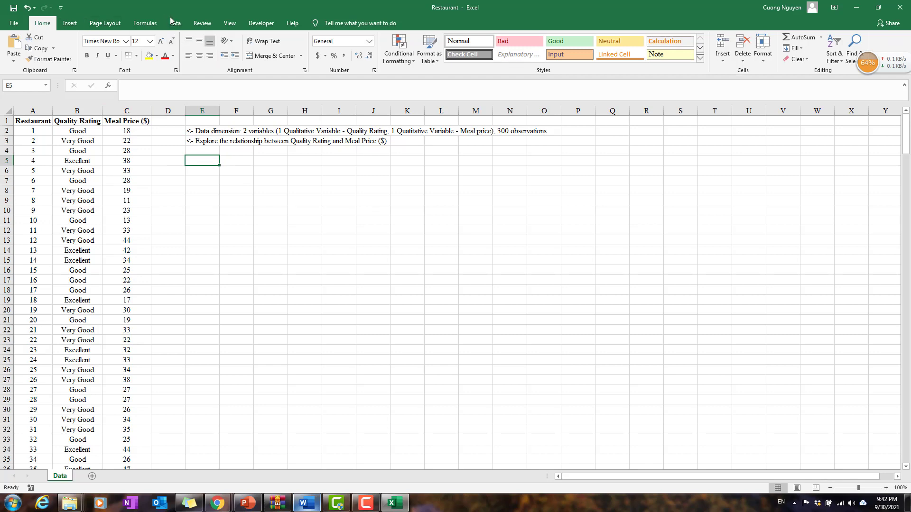
Try deleting the Restaurant column from the dataset, and undo the deletion
{"action": "left_click", "coordinate": [89, 180]}
{"action": "left_click", "coordinate": [37, 106]}
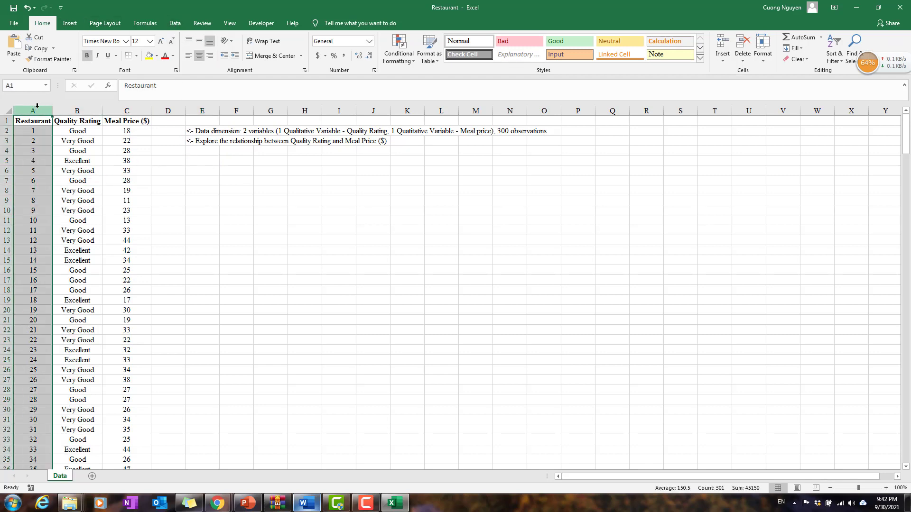
{"action": "right_click", "coordinate": [37, 106]}
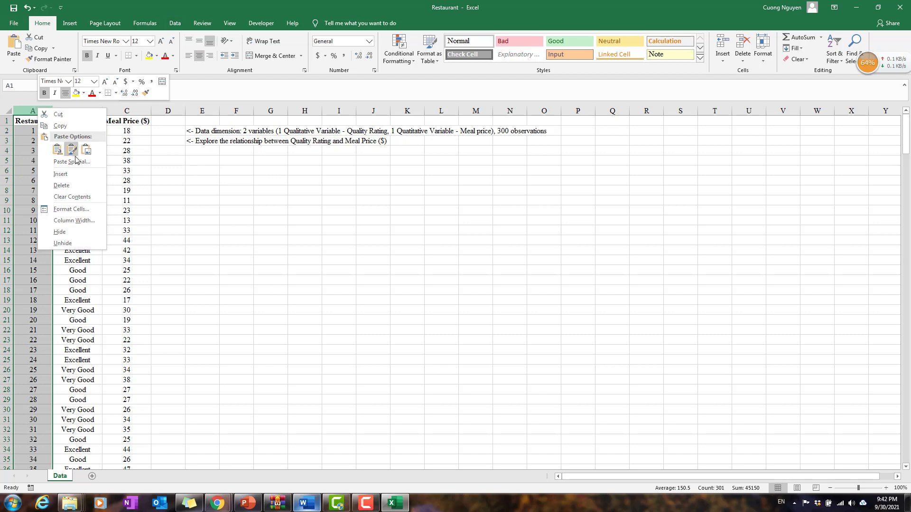
{"action": "left_click", "coordinate": [76, 186]}
{"action": "left_click", "coordinate": [95, 140]}
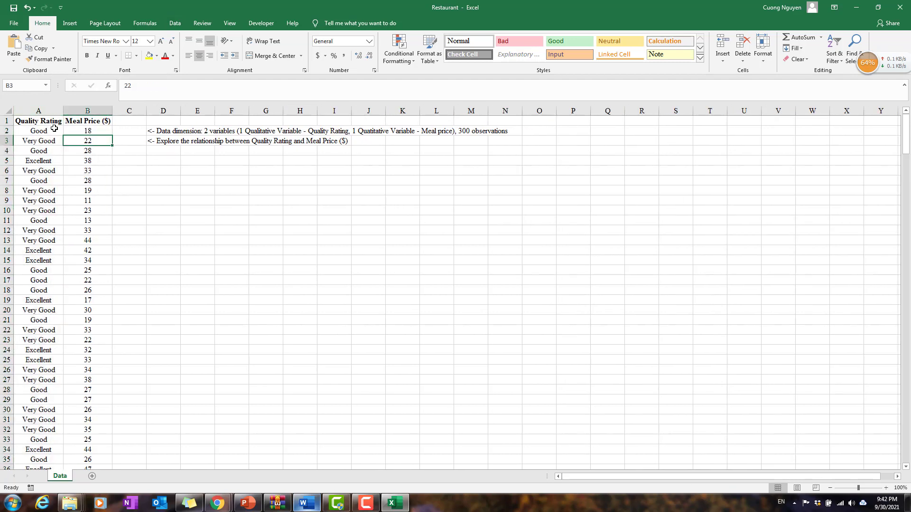
{"action": "left_click", "coordinate": [52, 230]}
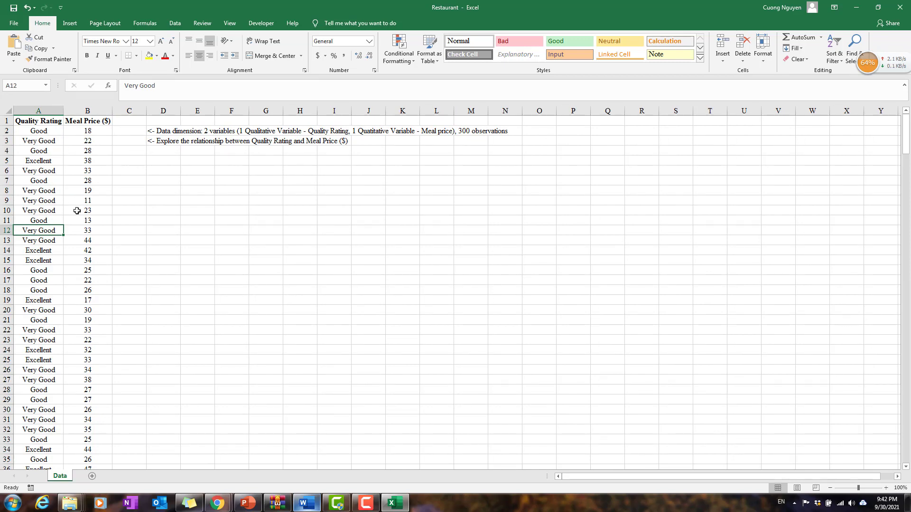
{"action": "left_click", "coordinate": [124, 222]}
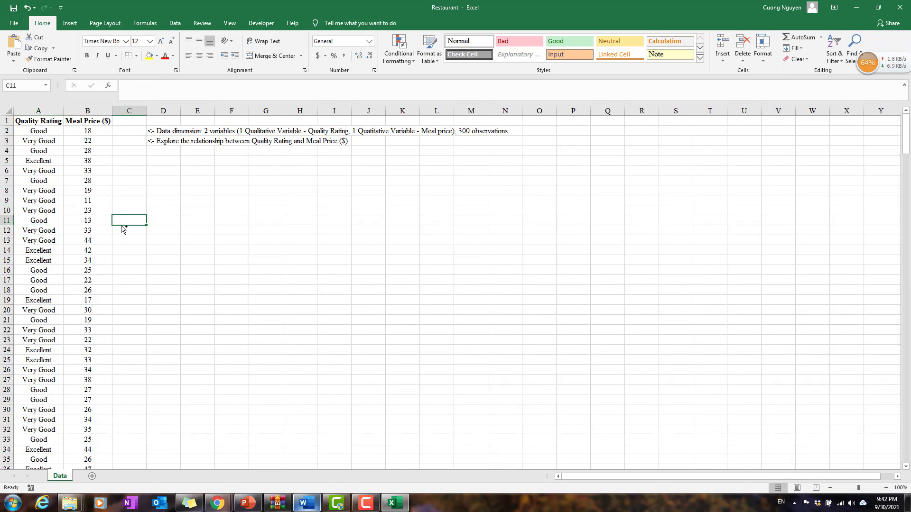
{"action": "key", "text": "ctrl+z"}
Create a PivotTable from the whole dataset, A1:C301, placed in the existing worksheet at cell E5
{"action": "left_click", "coordinate": [72, 191]}
{"action": "key", "text": "ctrl+a"}
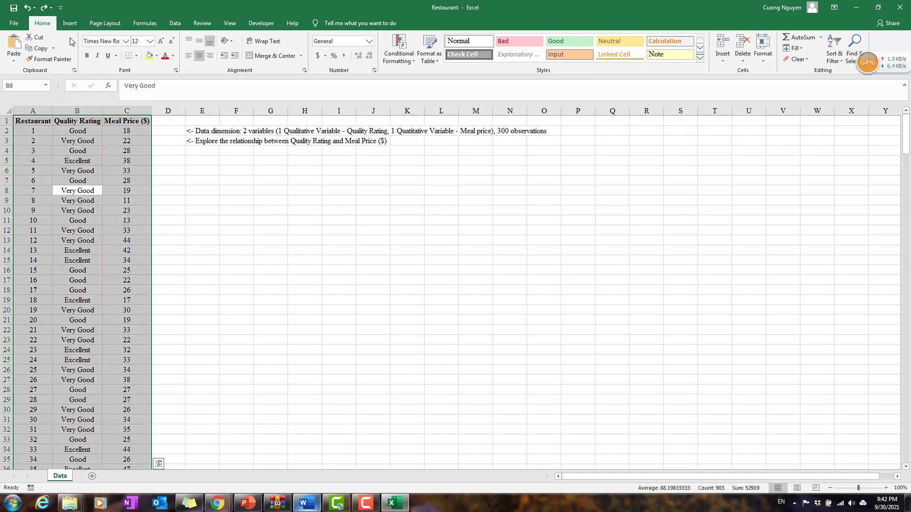
{"action": "left_click", "coordinate": [70, 23]}
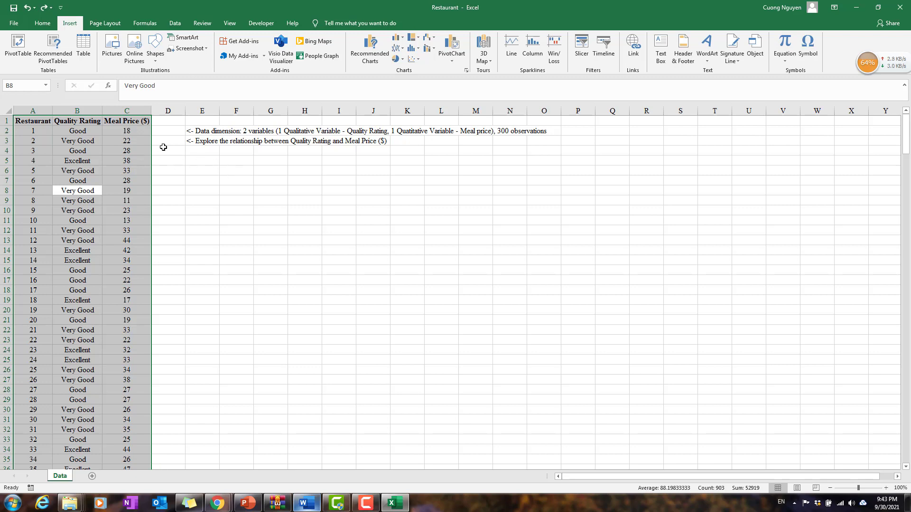
{"action": "left_click", "coordinate": [24, 56]}
{"action": "left_click", "coordinate": [340, 222]}
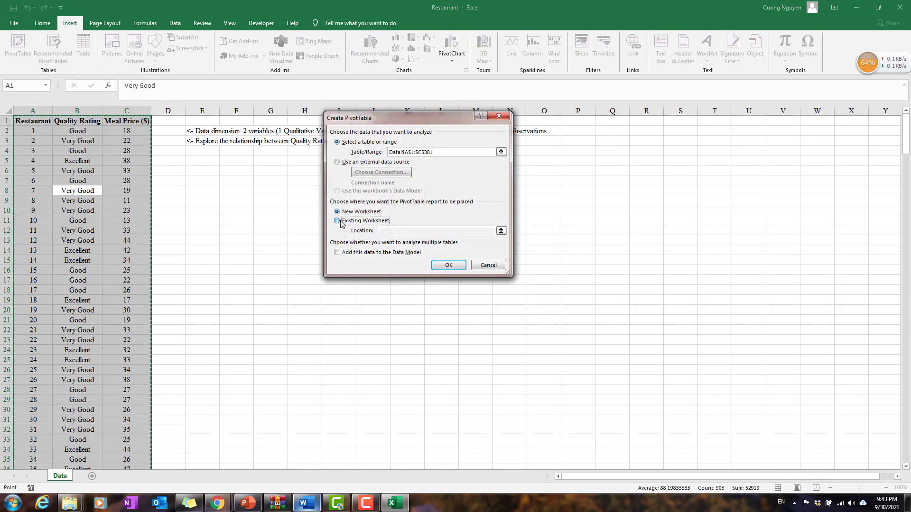
{"action": "left_click", "coordinate": [199, 158]}
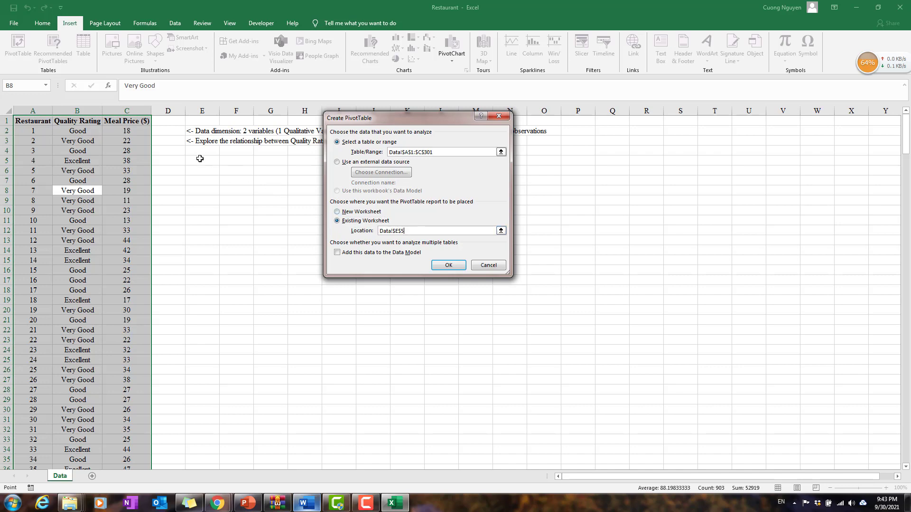
{"action": "left_click", "coordinate": [448, 266]}
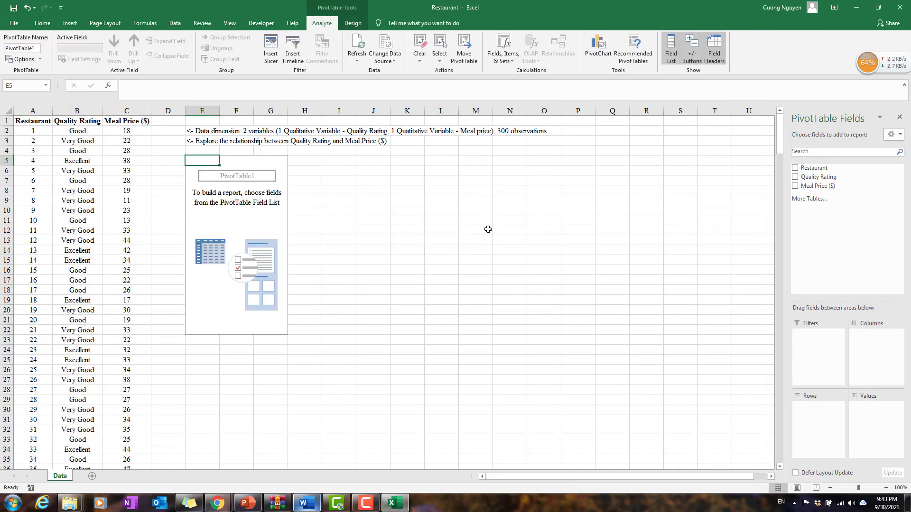
Examine the Finger Lakes Homes crosstabulation on slide 50 of the Chapter 02 presentation in PowerPoint and compare it with the restaurant data in Excel
{"action": "scroll", "coordinate": [382, 208], "scroll_direction": "up", "scroll_amount": 1}
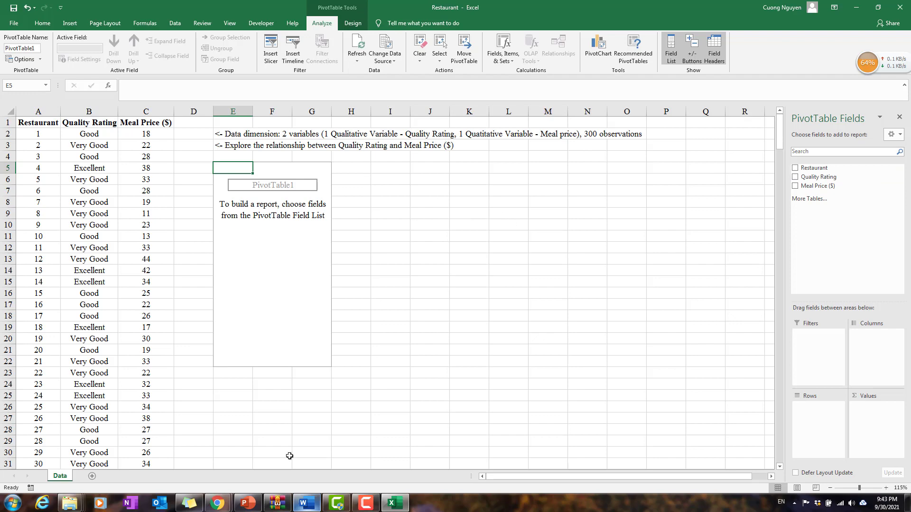
{"action": "left_click", "coordinate": [247, 503]}
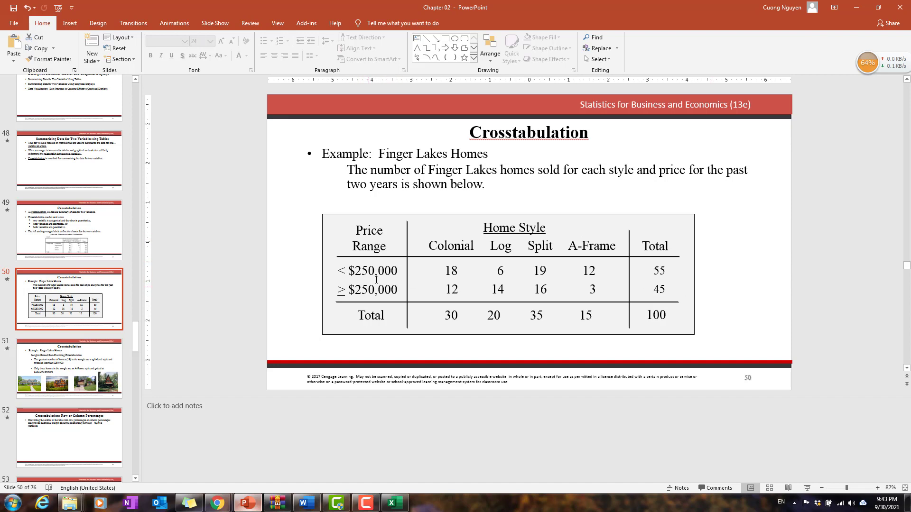
{"action": "left_click", "coordinate": [857, 8]}
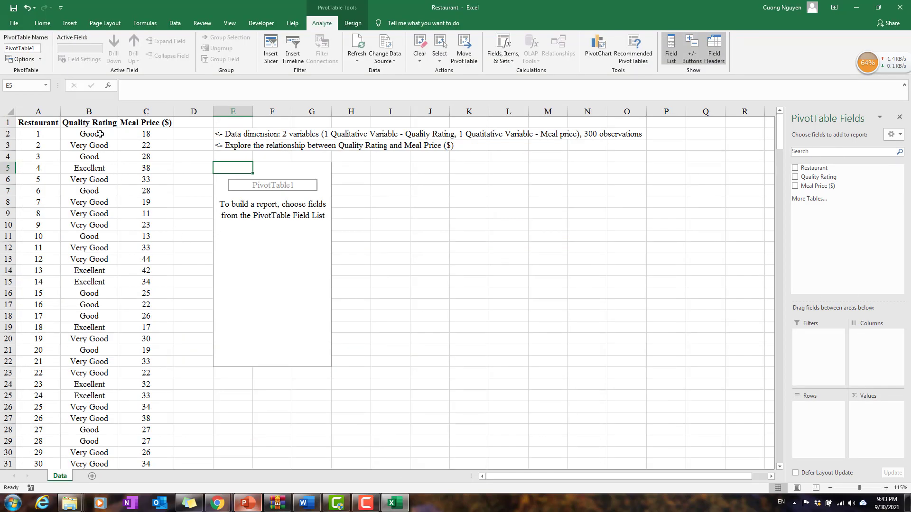
{"action": "left_click", "coordinate": [248, 503]}
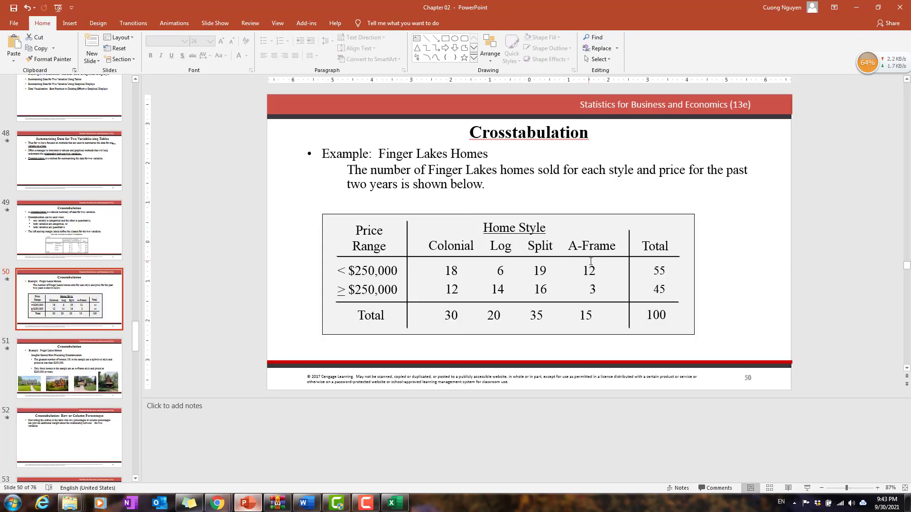
{"action": "left_click", "coordinate": [856, 7]}
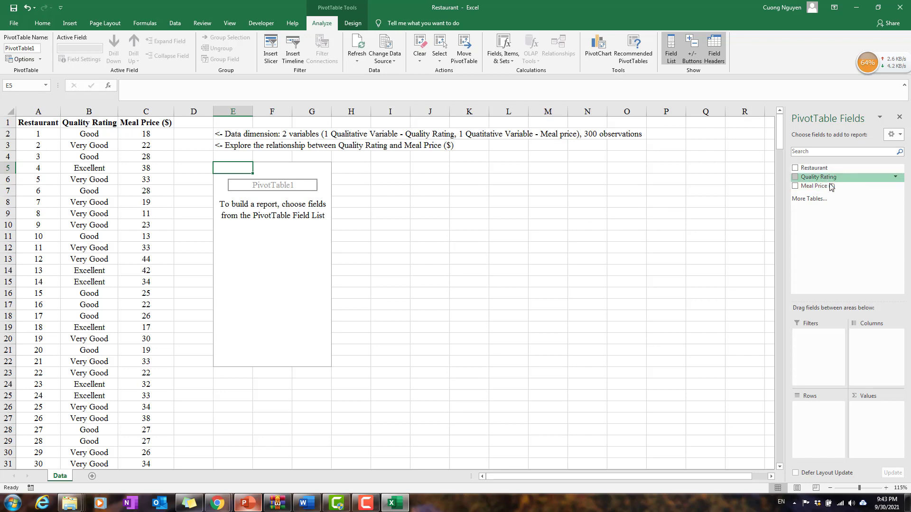
Add Quality Rating as the PivotTable's row field and check the order of the Excellent, Good and Very Good labels
{"action": "left_click_drag", "start_coordinate": [830, 182], "coordinate": [812, 420]}
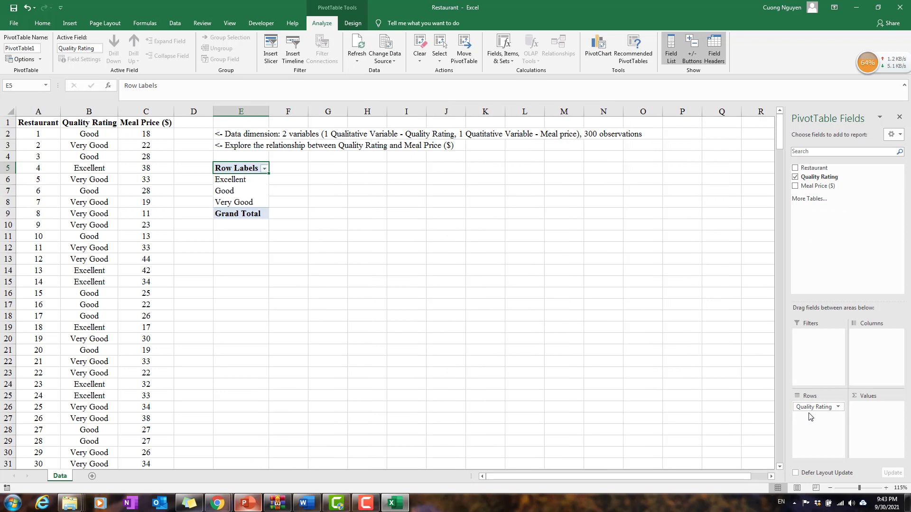
{"action": "left_click", "coordinate": [244, 180]}
{"action": "left_click", "coordinate": [241, 192]}
{"action": "left_click", "coordinate": [242, 206]}
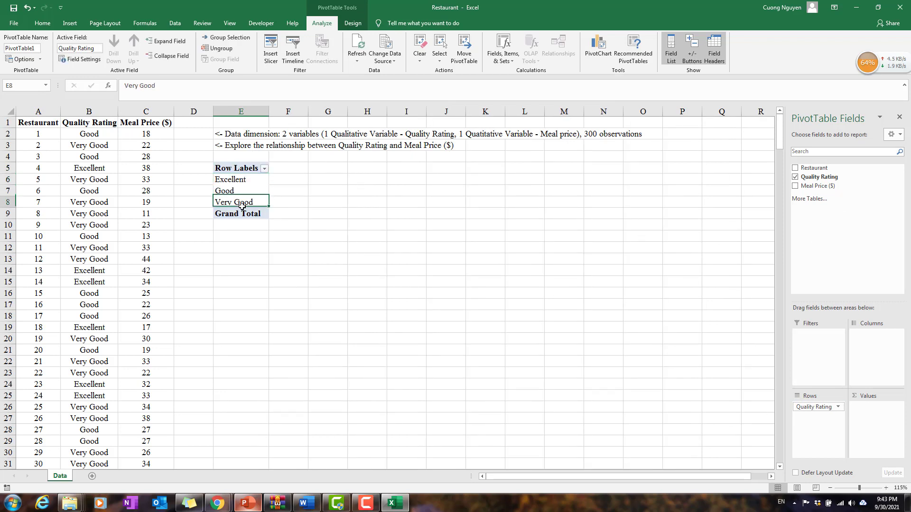
{"action": "left_click", "coordinate": [249, 181]}
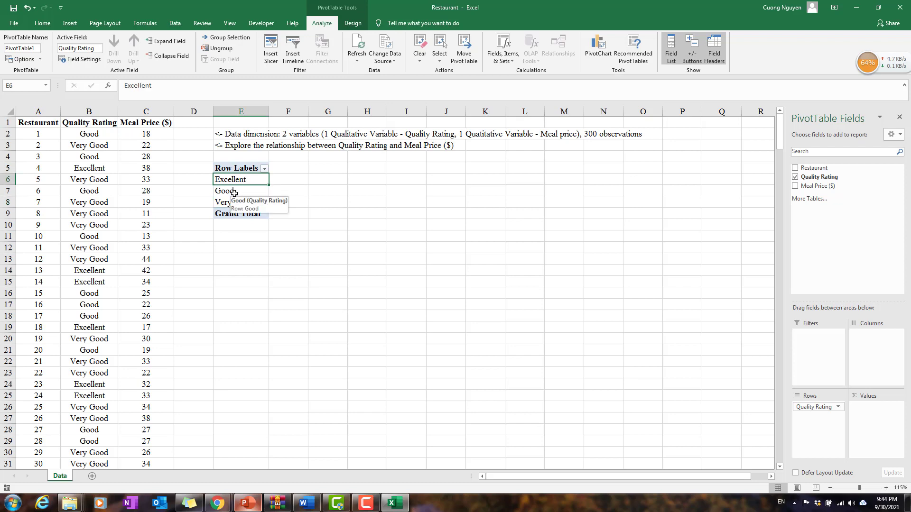
{"action": "left_click", "coordinate": [235, 192]}
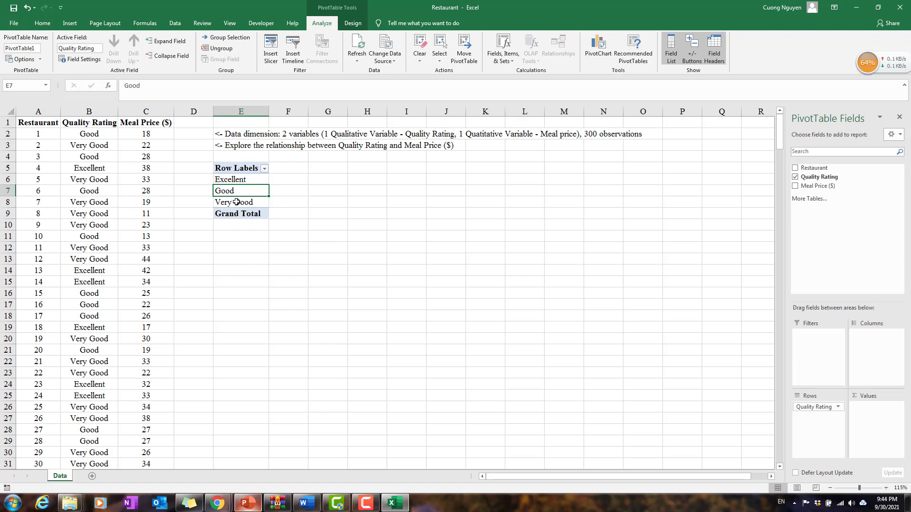
{"action": "left_click", "coordinate": [250, 182]}
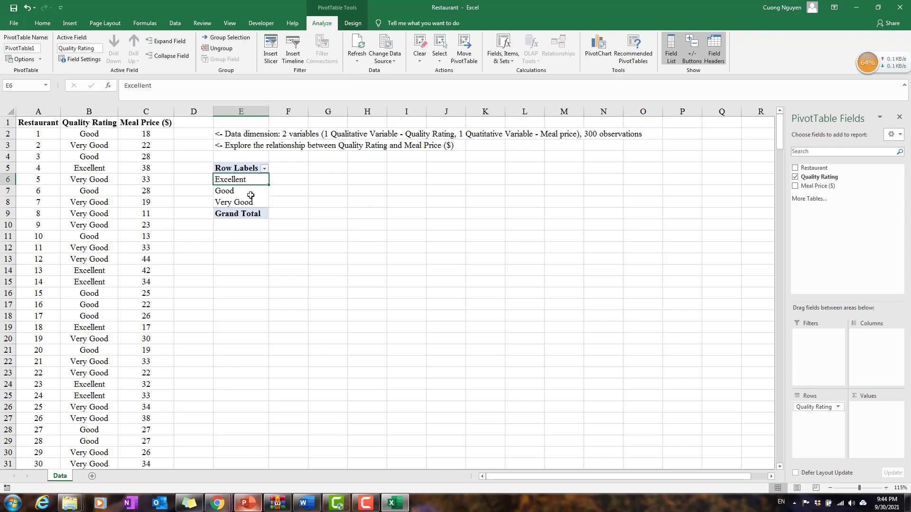
{"action": "left_click", "coordinate": [243, 203]}
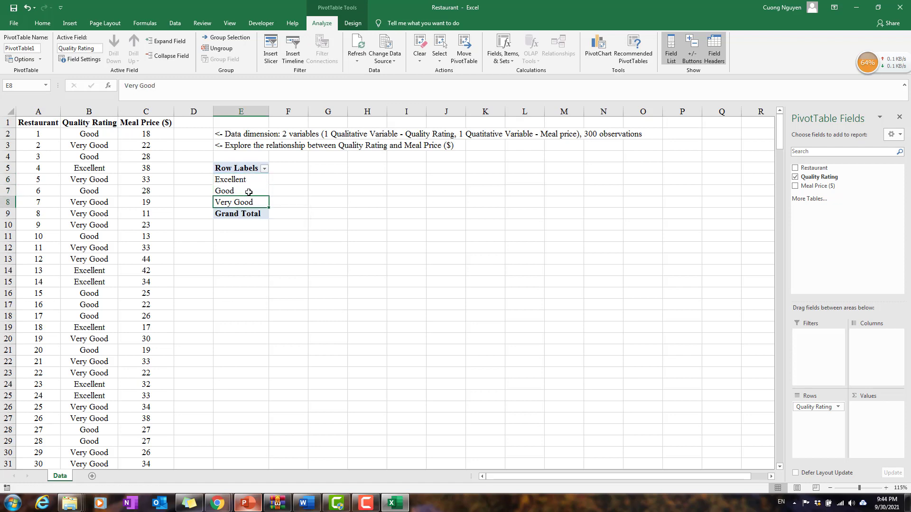
{"action": "left_click", "coordinate": [248, 192]}
Move the "Very Good" row label up one place in the PivotTable and check the rating order
{"action": "left_click", "coordinate": [242, 203]}
{"action": "right_click", "coordinate": [235, 204]}
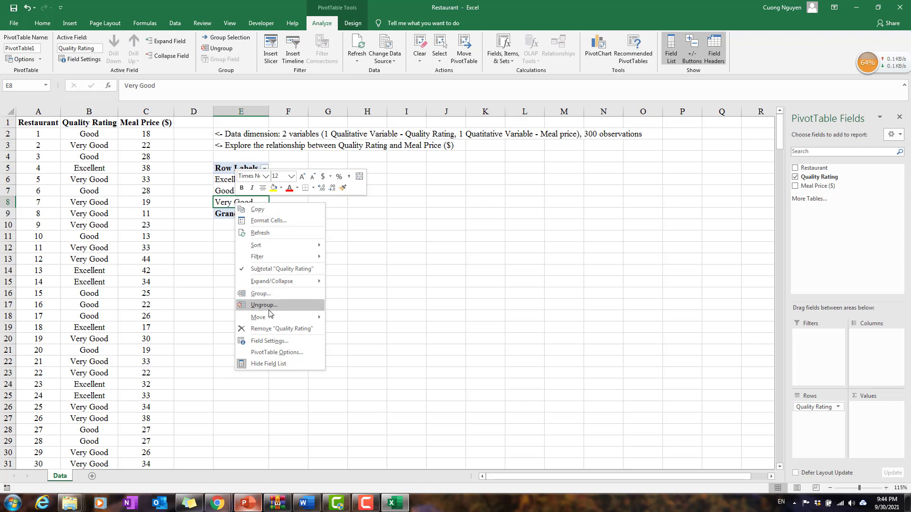
{"action": "mouse_move", "coordinate": [273, 317]}
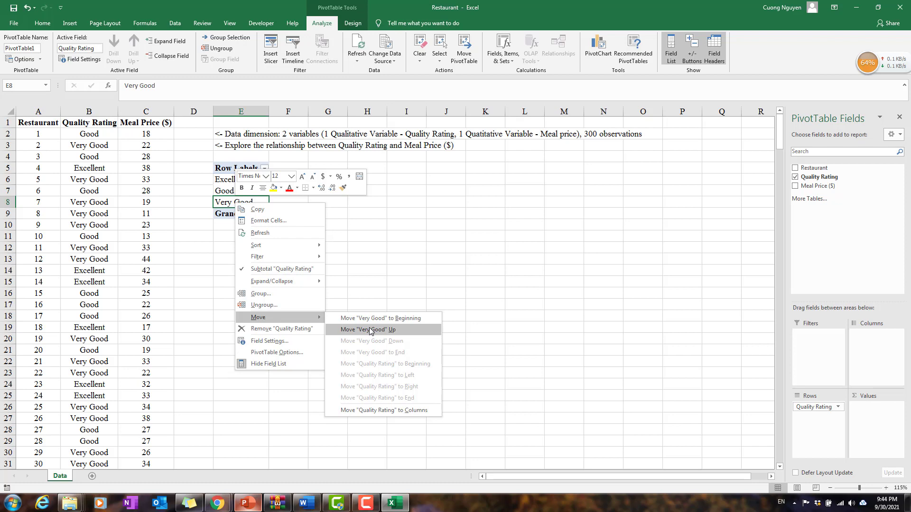
{"action": "left_click", "coordinate": [370, 330]}
{"action": "left_click", "coordinate": [256, 183]}
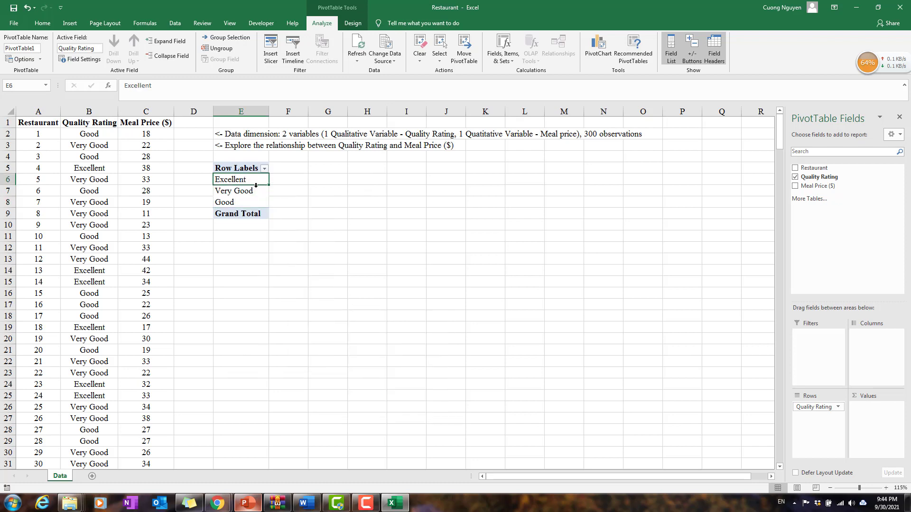
{"action": "left_click", "coordinate": [246, 202]}
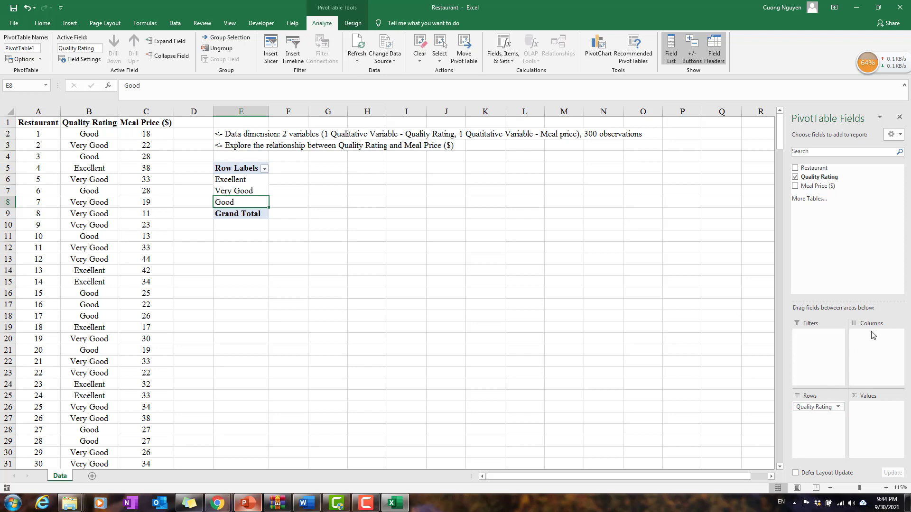
Add Meal Price ($) as the PivotTable's column field and narrow column F
{"action": "left_click_drag", "start_coordinate": [819, 186], "coordinate": [875, 345]}
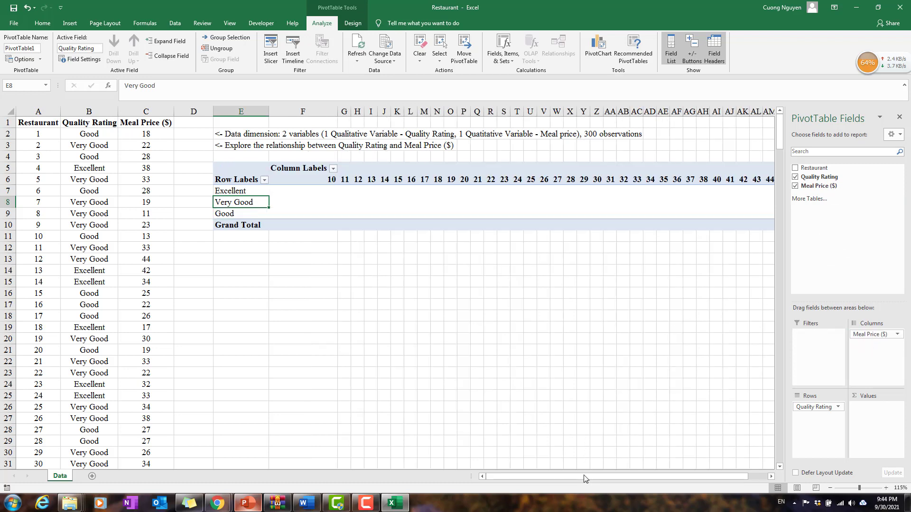
{"action": "left_click_drag", "start_coordinate": [594, 477], "coordinate": [617, 480]}
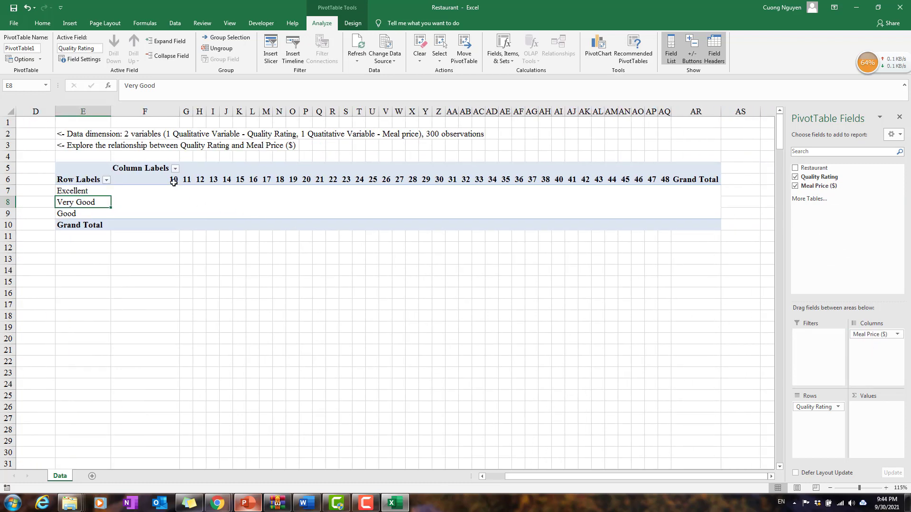
{"action": "left_click_drag", "start_coordinate": [180, 112], "coordinate": [138, 115]}
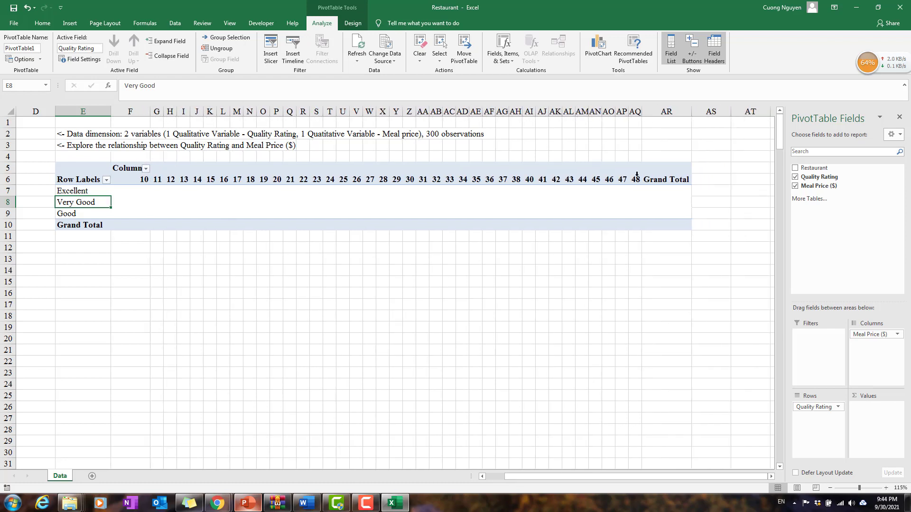
Group the PivotTable's Meal Price ($) column labels from 10 to 48 in intervals of 10
{"action": "left_click", "coordinate": [146, 180]}
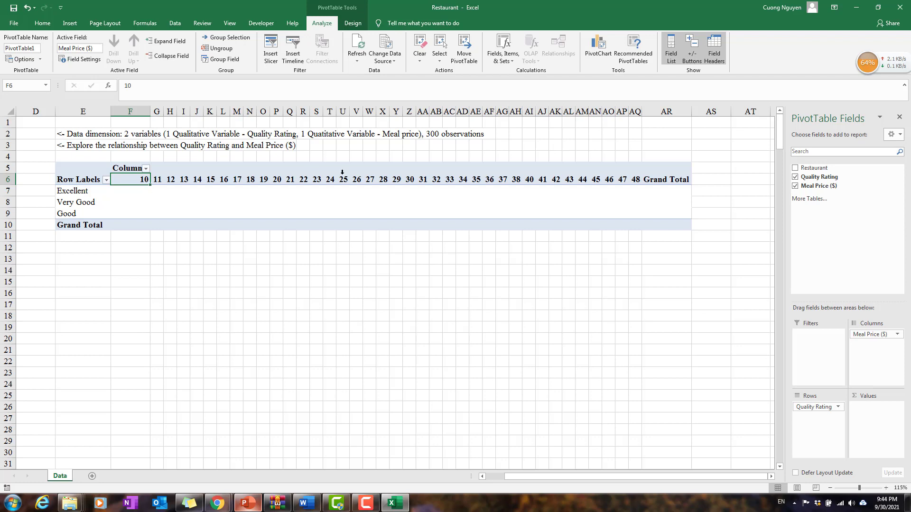
{"action": "left_click", "coordinate": [636, 181]}
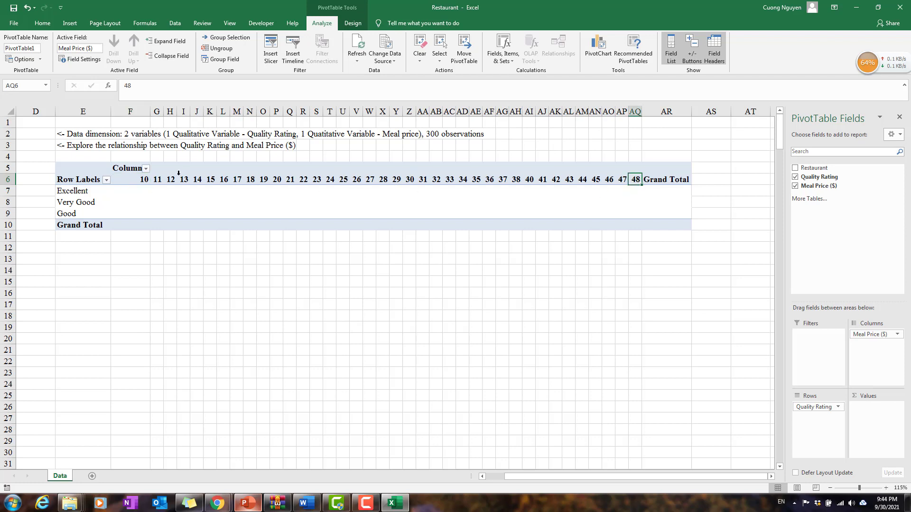
{"action": "left_click", "coordinate": [253, 179]}
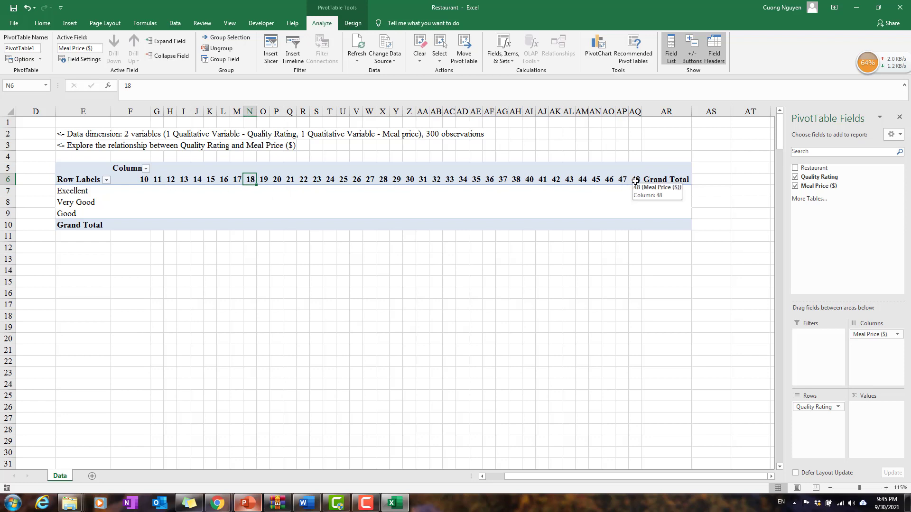
{"action": "left_click", "coordinate": [371, 180]}
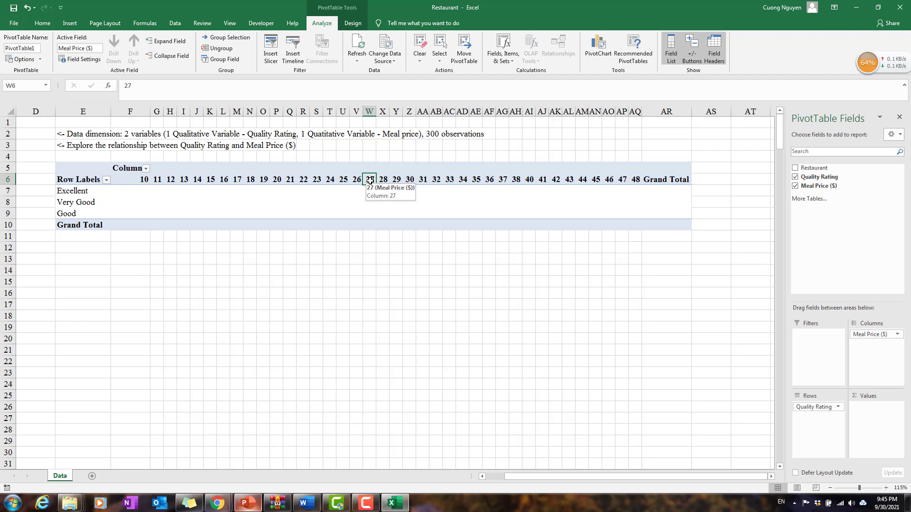
{"action": "right_click", "coordinate": [370, 180]}
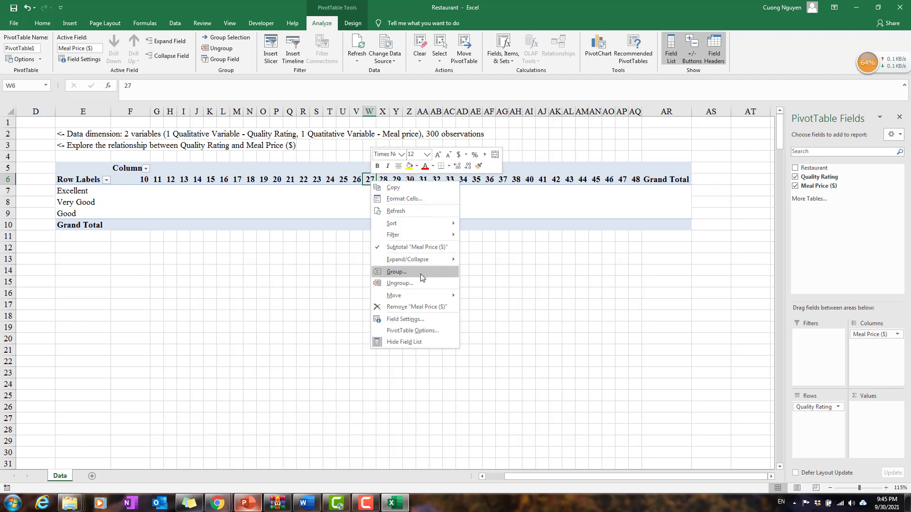
{"action": "left_click", "coordinate": [396, 272]}
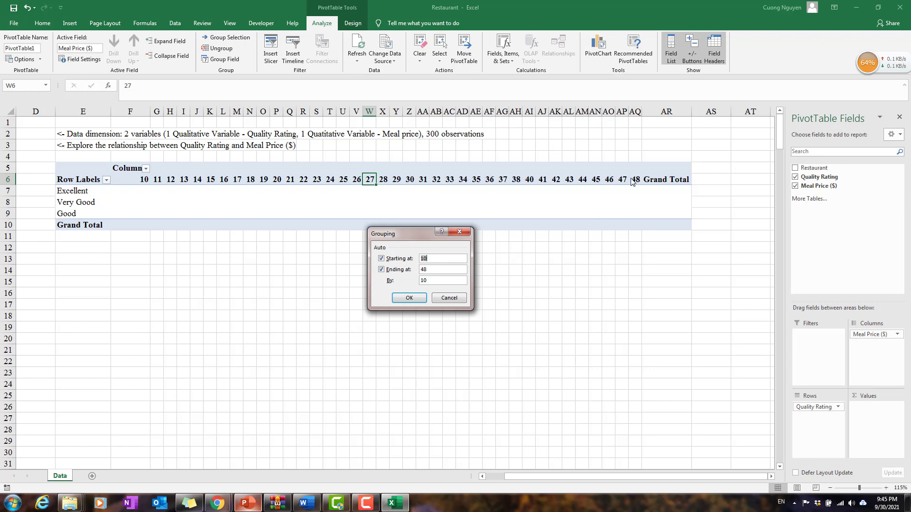
{"action": "left_click", "coordinate": [430, 282]}
{"action": "left_click", "coordinate": [423, 301]}
{"action": "left_click", "coordinate": [301, 302]}
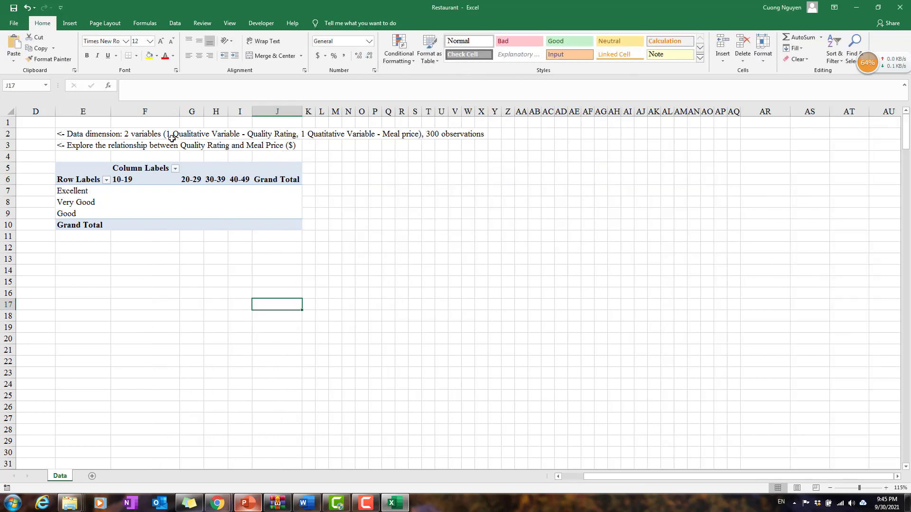
Narrow column F and check the four meal price group labels from 10-19 to 40-49
{"action": "left_click_drag", "start_coordinate": [180, 113], "coordinate": [141, 142]}
{"action": "left_click_drag", "start_coordinate": [605, 481], "coordinate": [585, 481]}
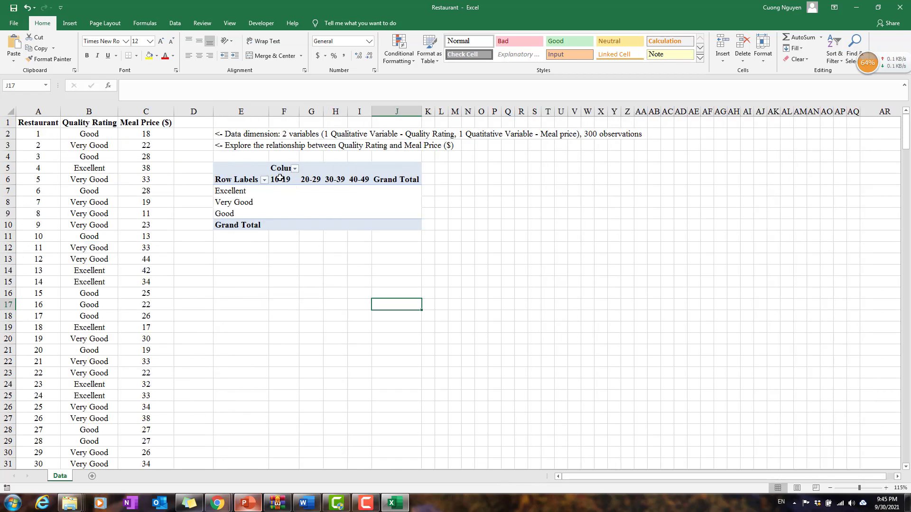
{"action": "left_click", "coordinate": [296, 185]}
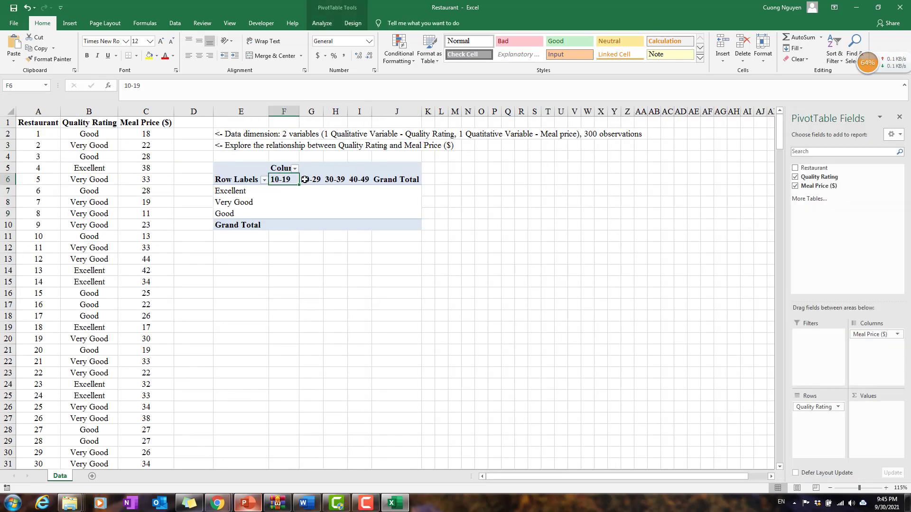
{"action": "left_click", "coordinate": [309, 180]}
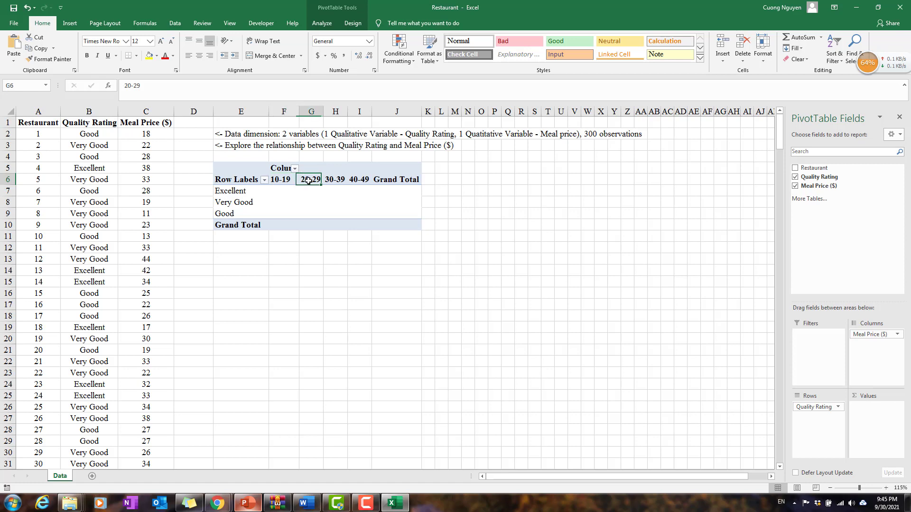
{"action": "left_click", "coordinate": [334, 181]}
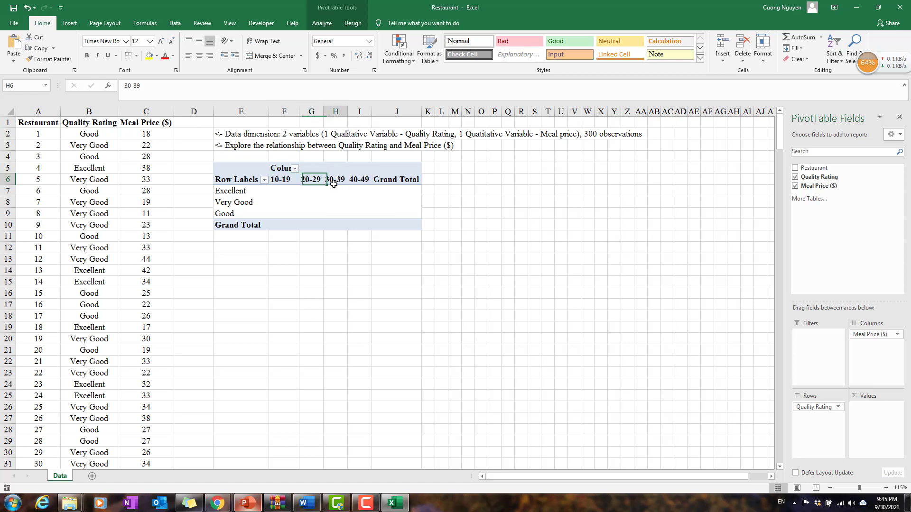
{"action": "left_click", "coordinate": [358, 176]}
{"action": "left_click", "coordinate": [364, 180]}
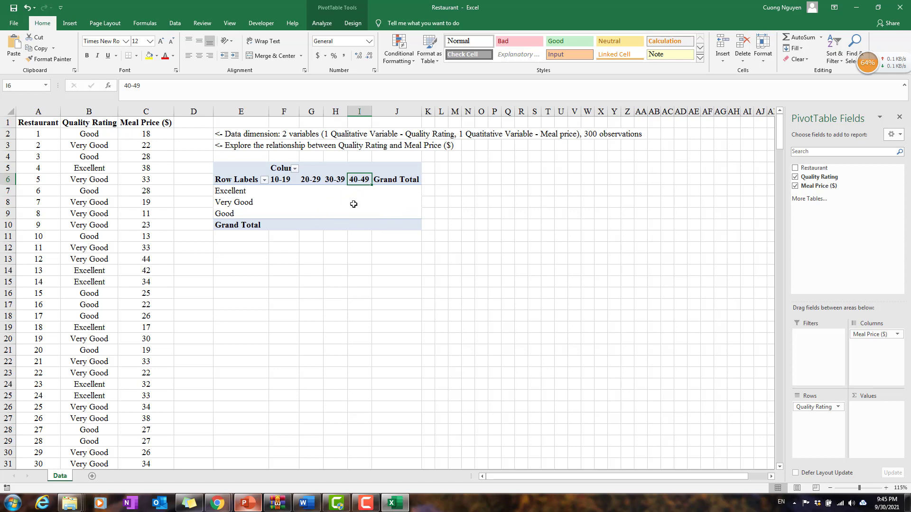
Add Restaurant as the PivotTable's values field and compare the result with the source data
{"action": "left_click", "coordinate": [291, 190]}
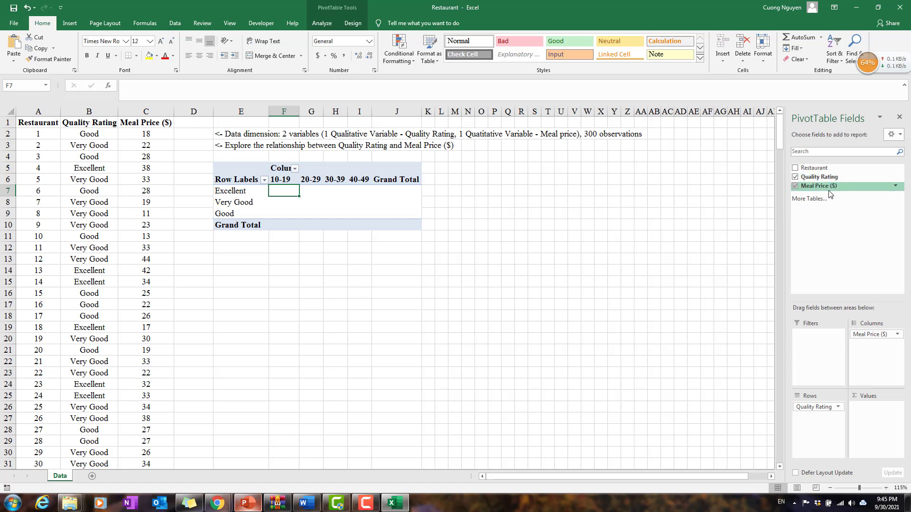
{"action": "left_click_drag", "start_coordinate": [830, 169], "coordinate": [870, 414]}
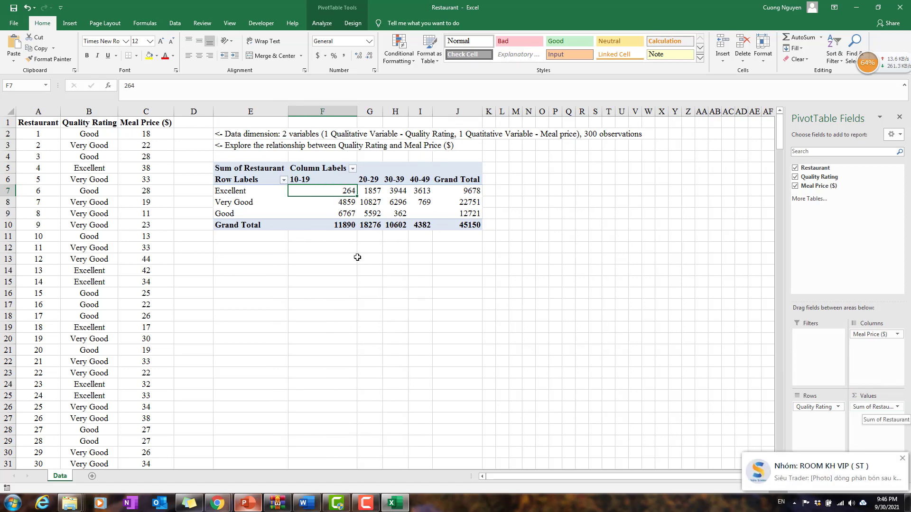
{"action": "left_click", "coordinate": [45, 136]}
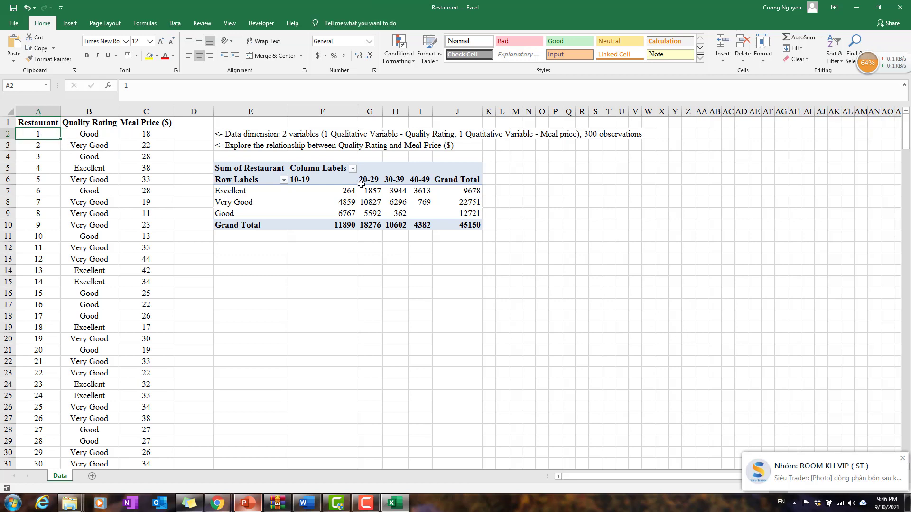
{"action": "left_click", "coordinate": [343, 195]}
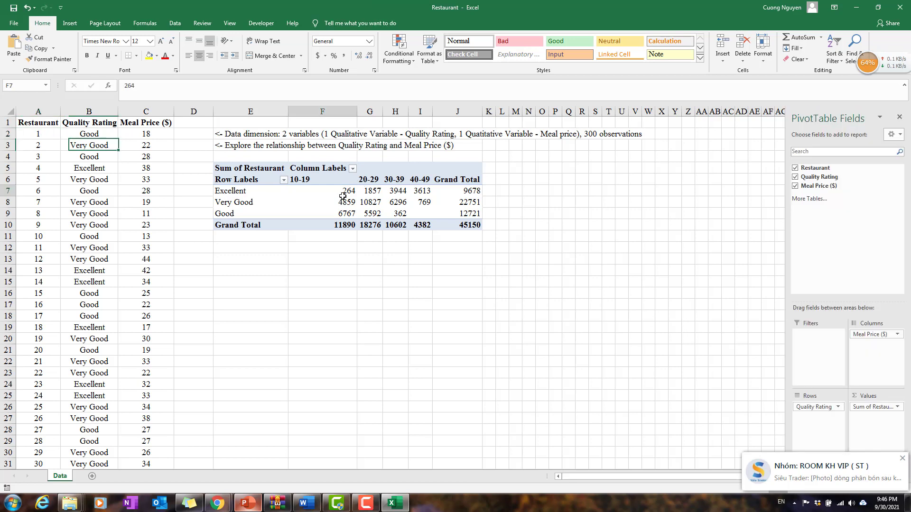
Change the Restaurant value field's summary calculation to Count
{"action": "left_click", "coordinate": [868, 407]}
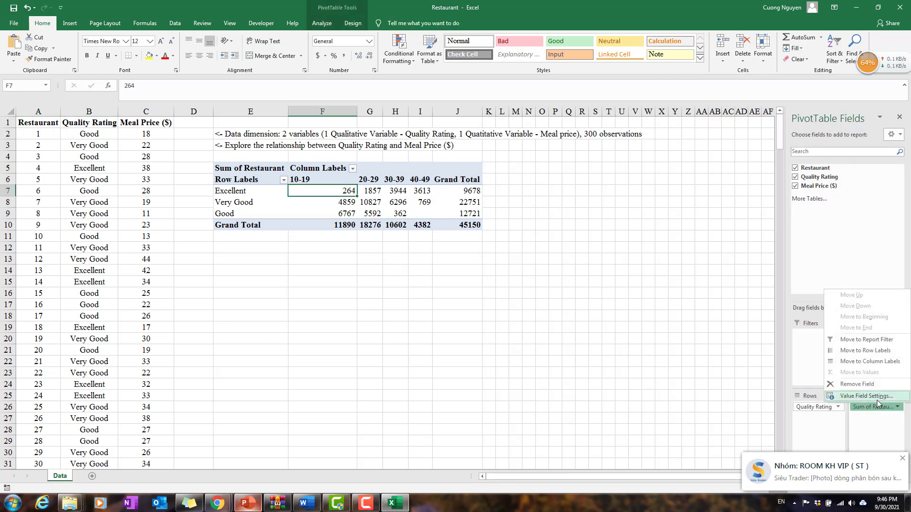
{"action": "left_click", "coordinate": [865, 396]}
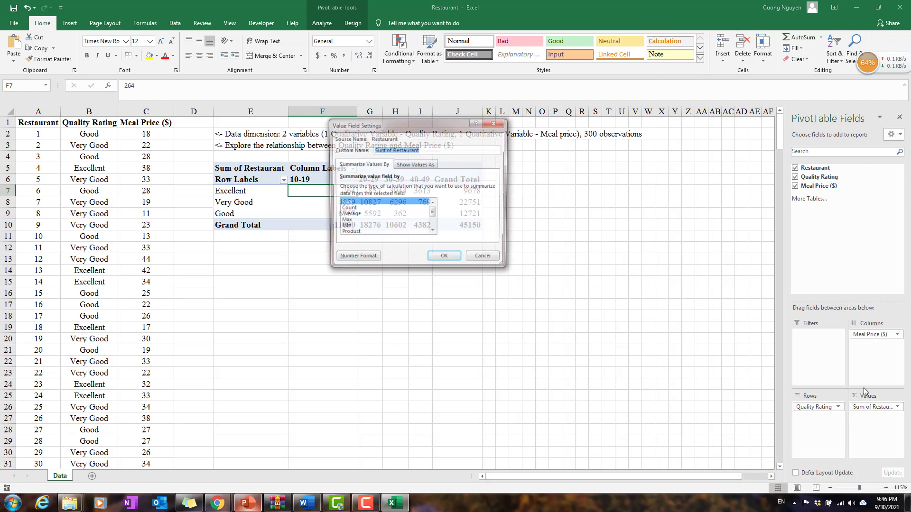
{"action": "left_click_drag", "start_coordinate": [446, 124], "coordinate": [686, 161]}
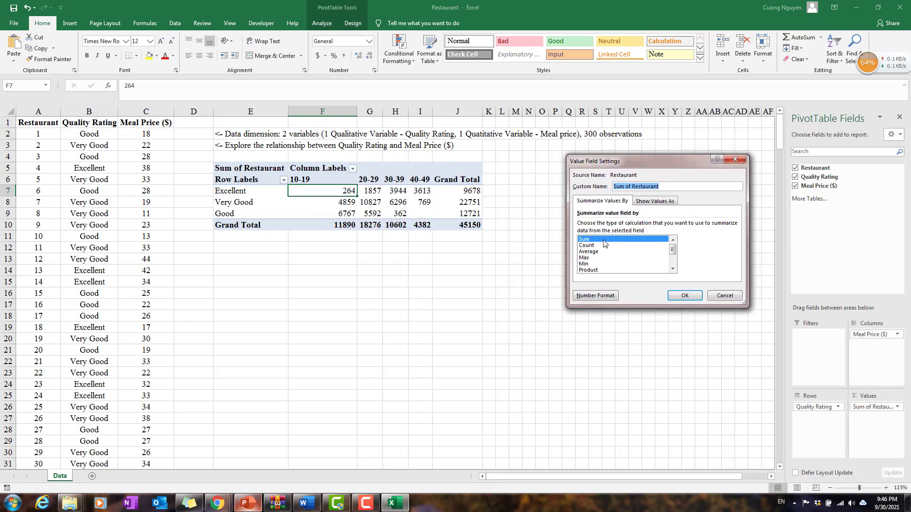
{"action": "left_click", "coordinate": [587, 245]}
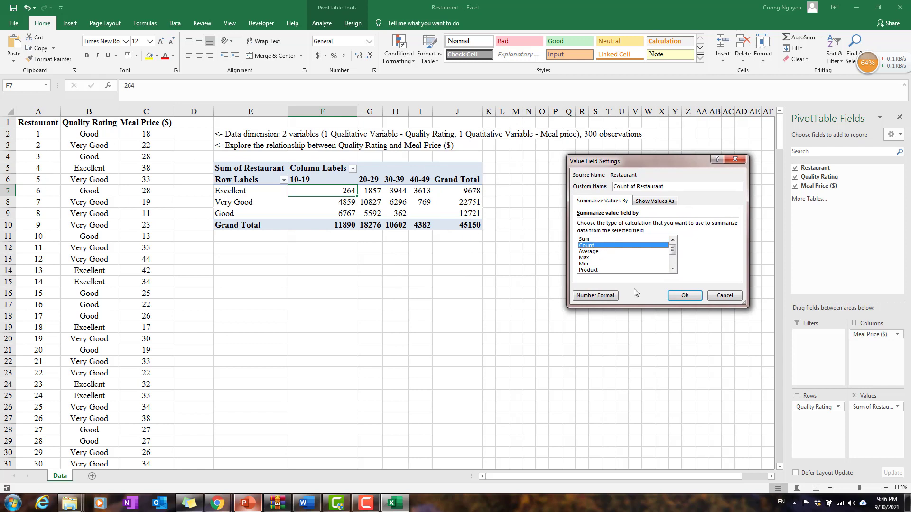
{"action": "left_click", "coordinate": [685, 296]}
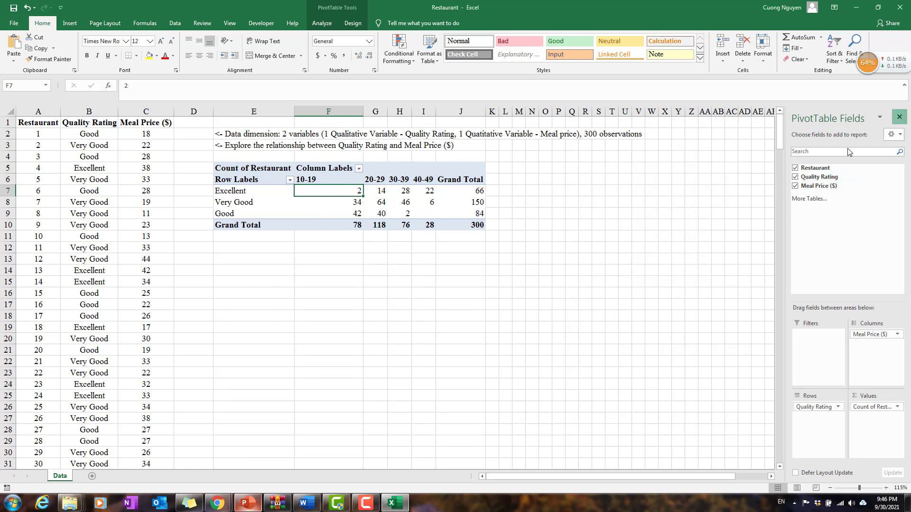
Close the PivotTable field list and narrow column F to fit the 10-19 group
{"action": "left_click", "coordinate": [900, 118]}
{"action": "left_click", "coordinate": [532, 247]}
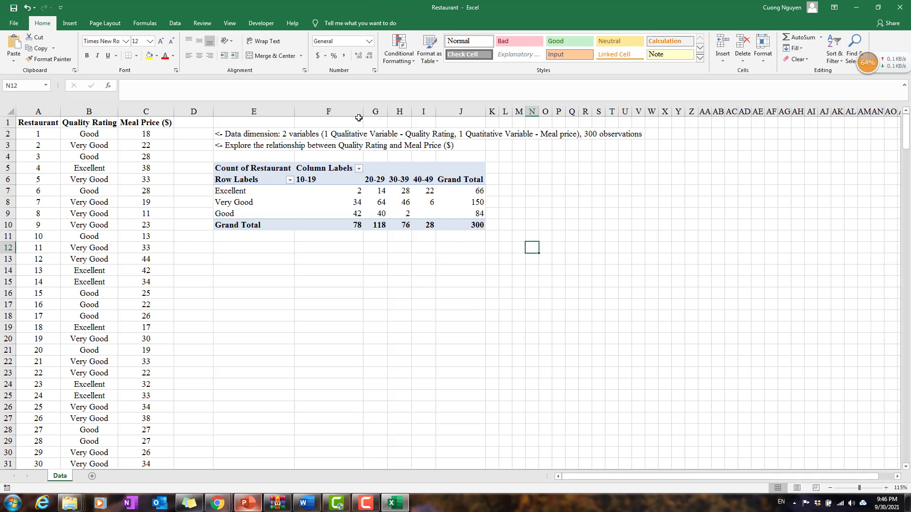
{"action": "left_click_drag", "start_coordinate": [364, 112], "coordinate": [325, 112]}
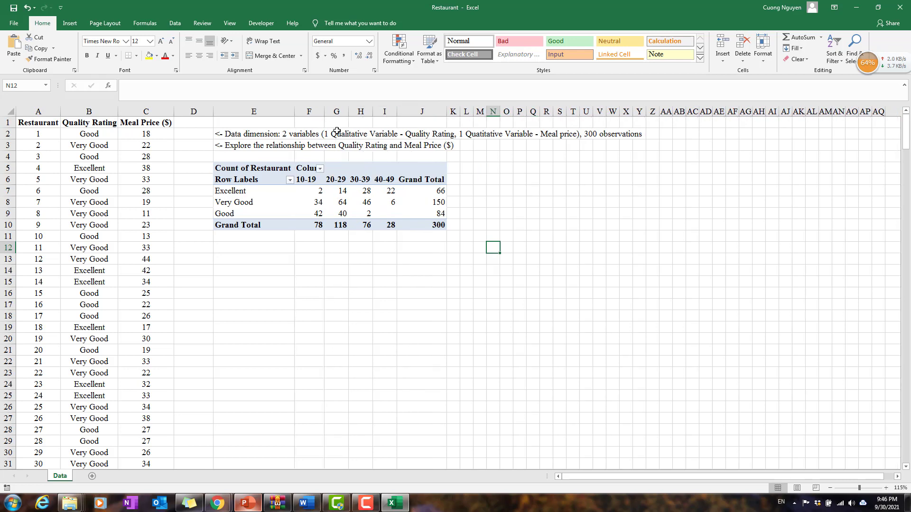
{"action": "left_click", "coordinate": [336, 269]}
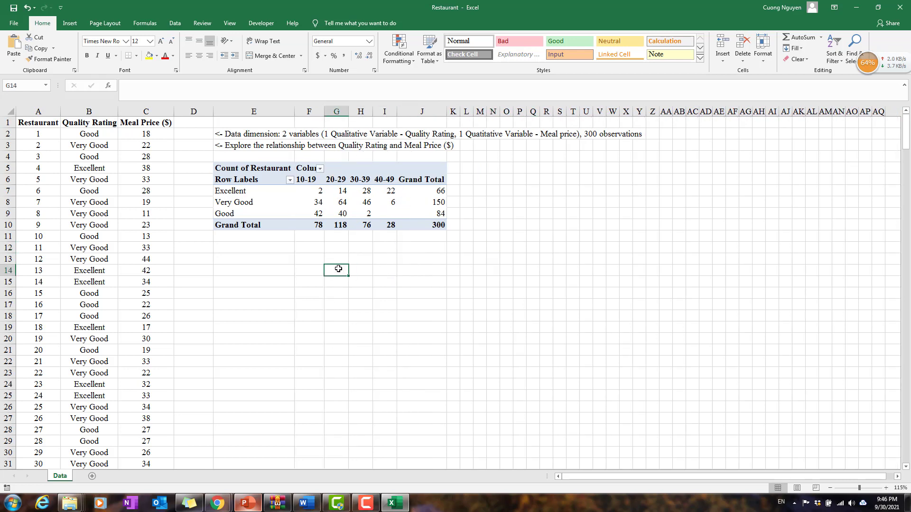
Examine how the Excellent restaurants are distributed across the meal price groups and their grand total
{"action": "left_click", "coordinate": [261, 191]}
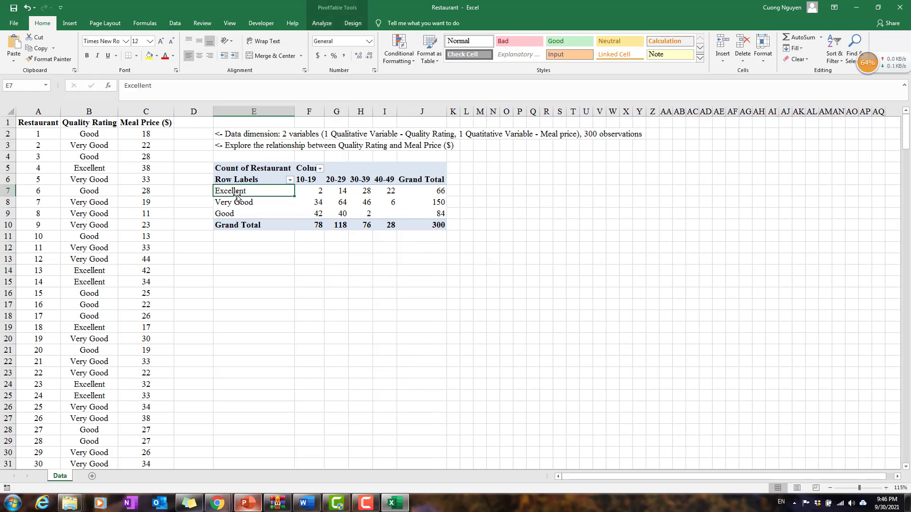
{"action": "left_click", "coordinate": [428, 192]}
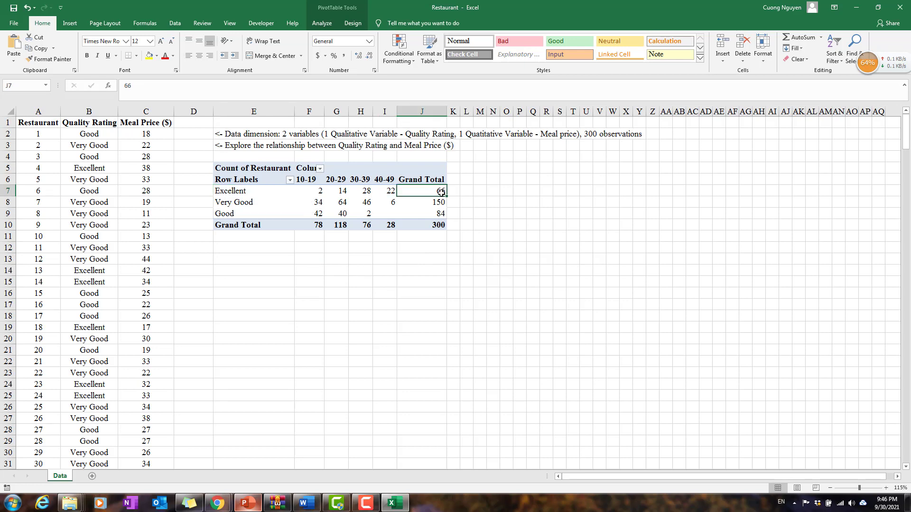
{"action": "left_click_drag", "start_coordinate": [284, 192], "coordinate": [427, 192]}
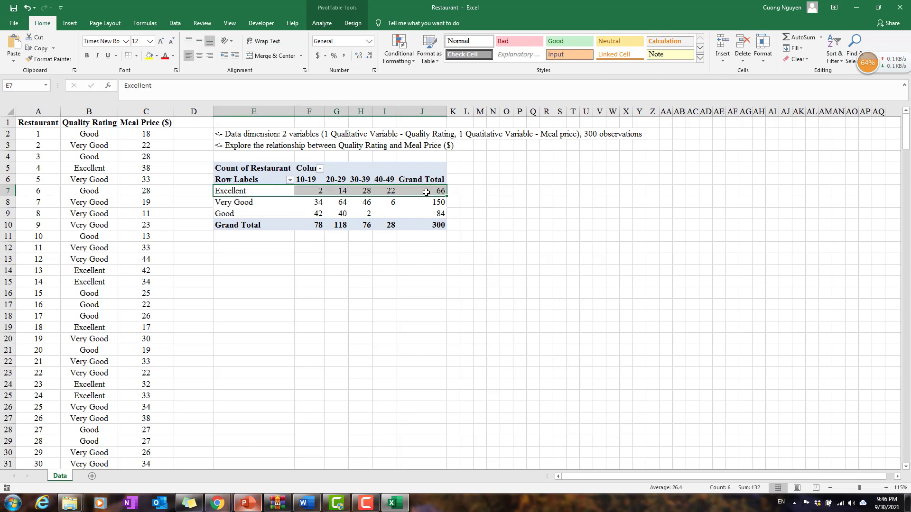
{"action": "left_click", "coordinate": [426, 192]}
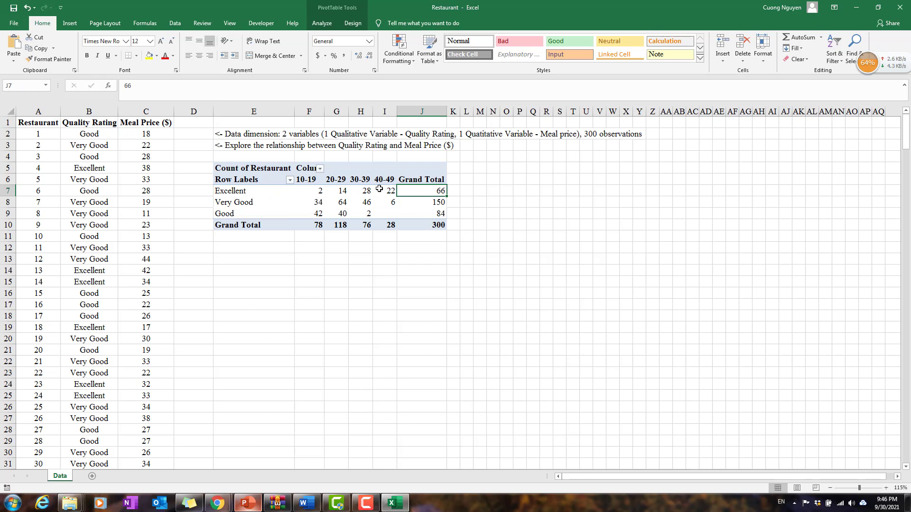
{"action": "left_click_drag", "start_coordinate": [368, 191], "coordinate": [381, 195]}
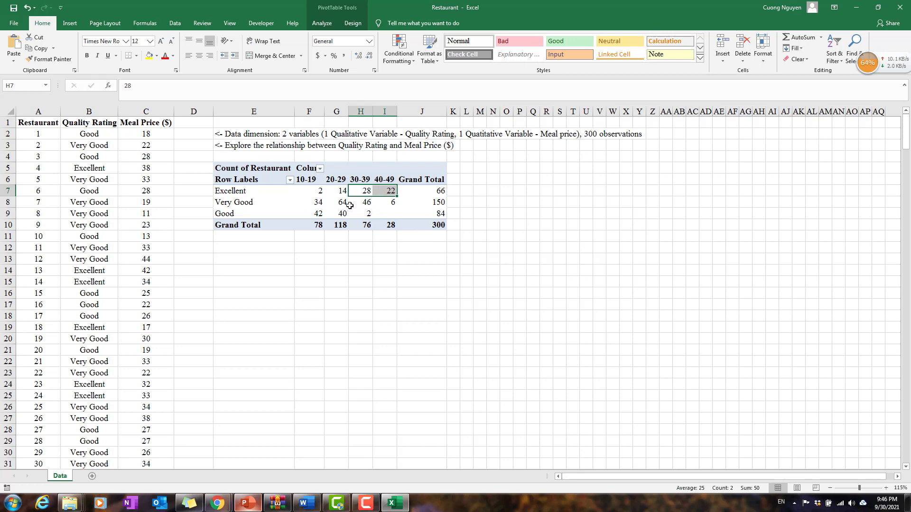
{"action": "left_click", "coordinate": [311, 191]}
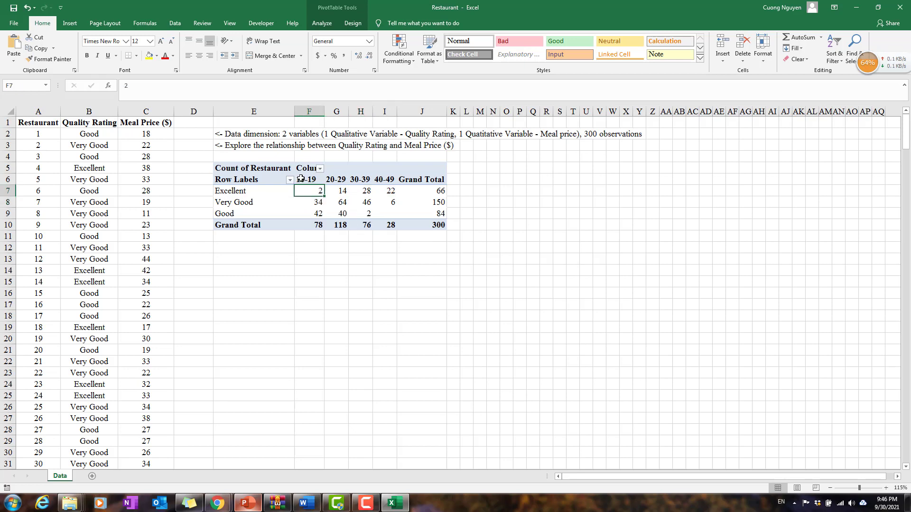
{"action": "left_click", "coordinate": [343, 193]}
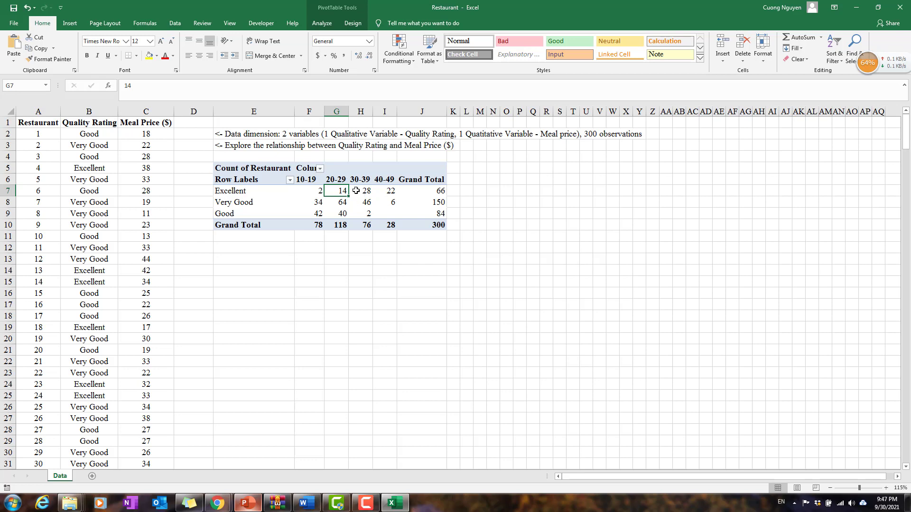
Highlight the Excellent counts for the 30-39 and 40-49 price groups in yellow and check their column labels
{"action": "left_click_drag", "start_coordinate": [356, 191], "coordinate": [383, 193]}
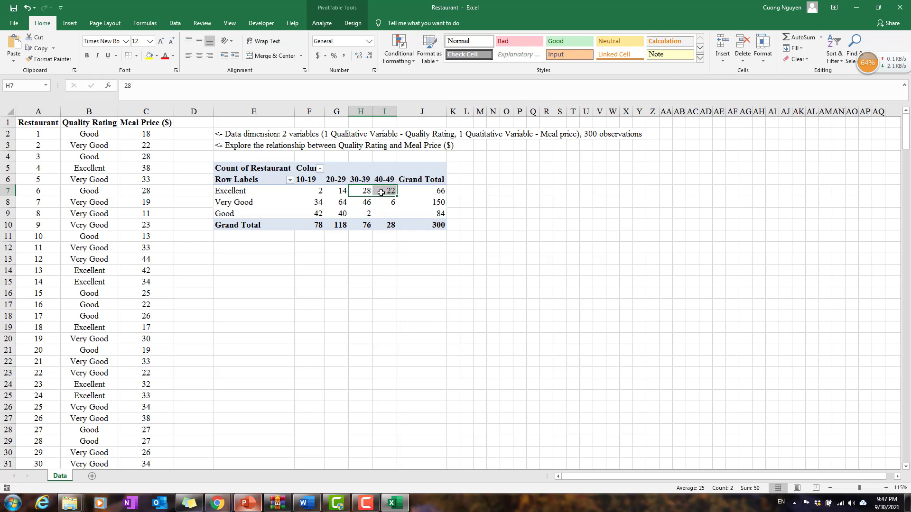
{"action": "left_click", "coordinate": [148, 56]}
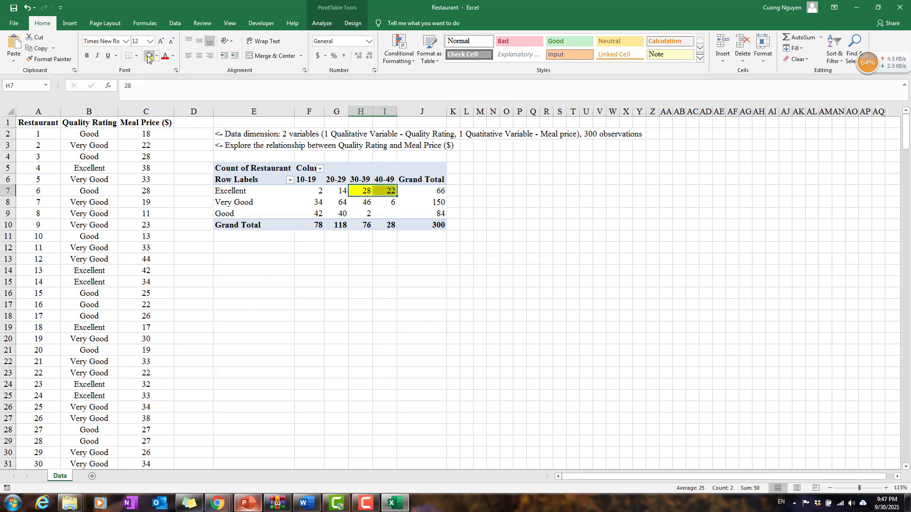
{"action": "left_click", "coordinate": [382, 258]}
{"action": "left_click", "coordinate": [365, 191]}
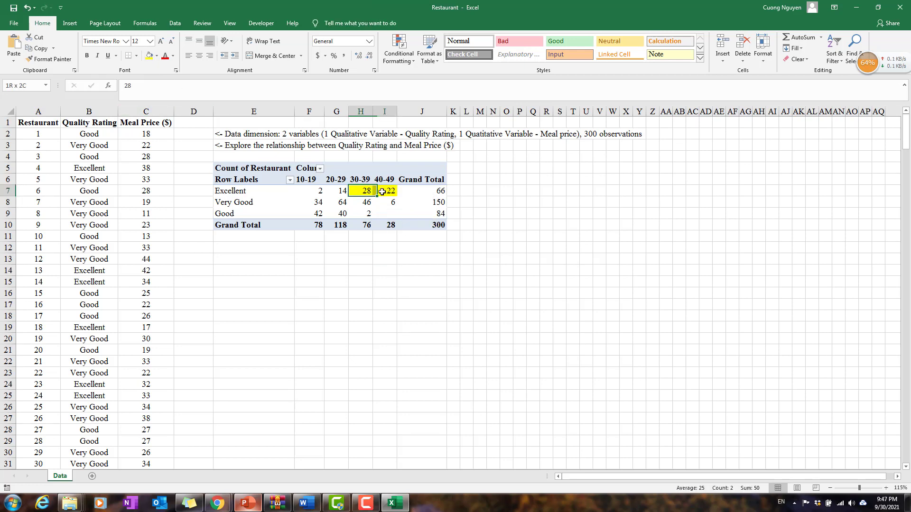
{"action": "left_click", "coordinate": [374, 181]}
{"action": "left_click", "coordinate": [385, 180]}
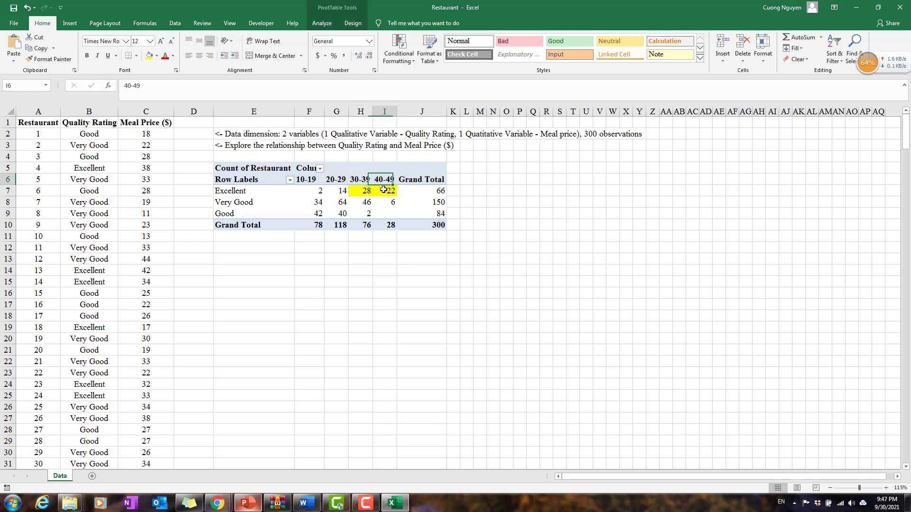
In E12, enter the note "<- With the Excellent Restaurant, most of them offer the price of each meal from 30 to 49$"
{"action": "left_click", "coordinate": [249, 247]}
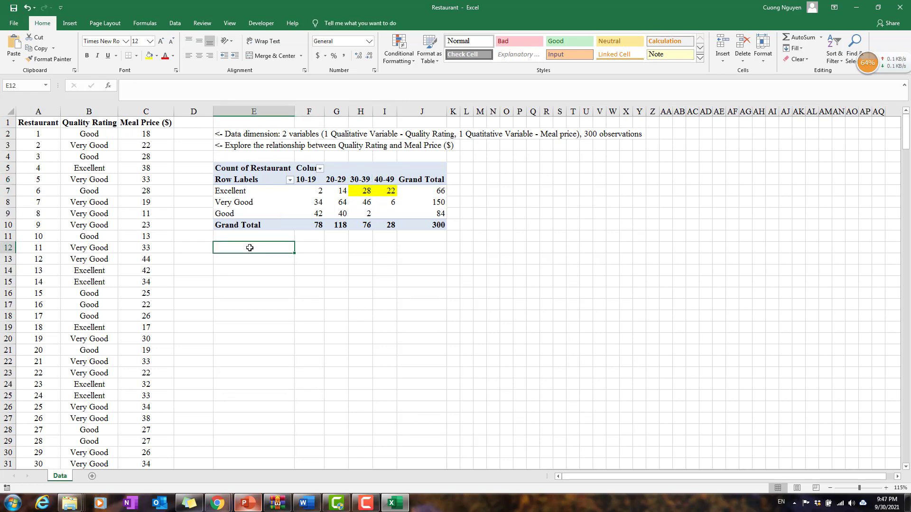
{"action": "type", "text": "<- With the Exc"}
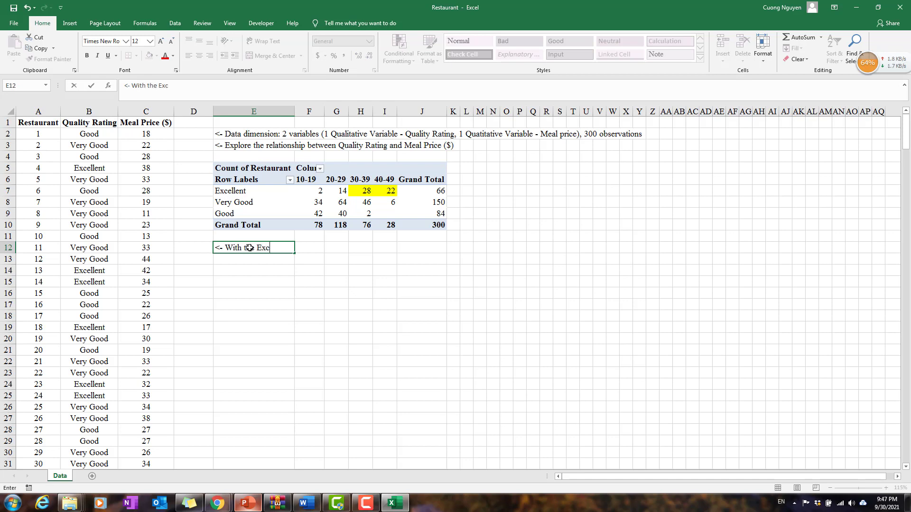
{"action": "type", "text": "ellent Restaurant, mos"}
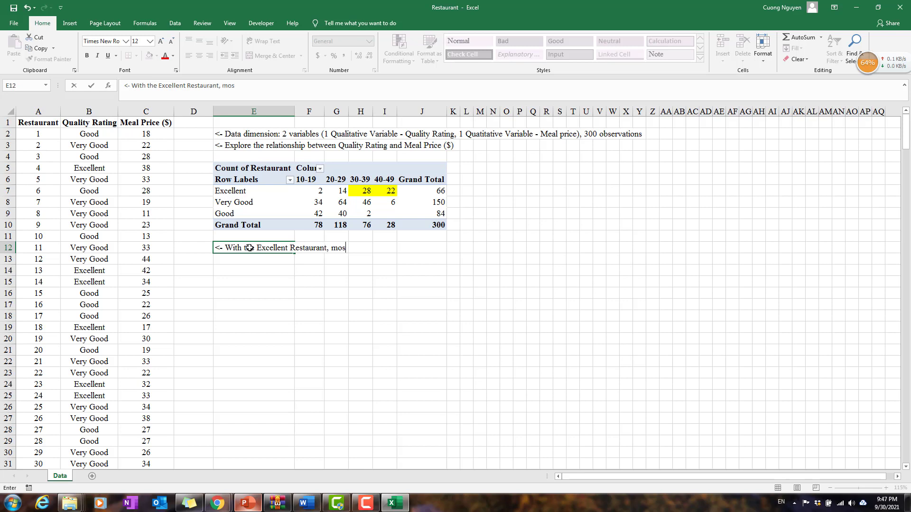
{"action": "type", "text": "t of them offer the"}
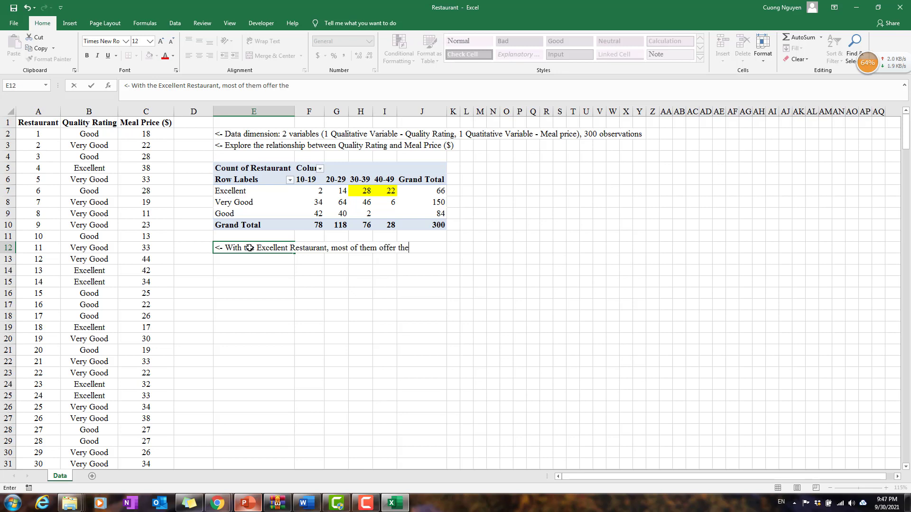
{"action": "type", "text": " price of each meal"}
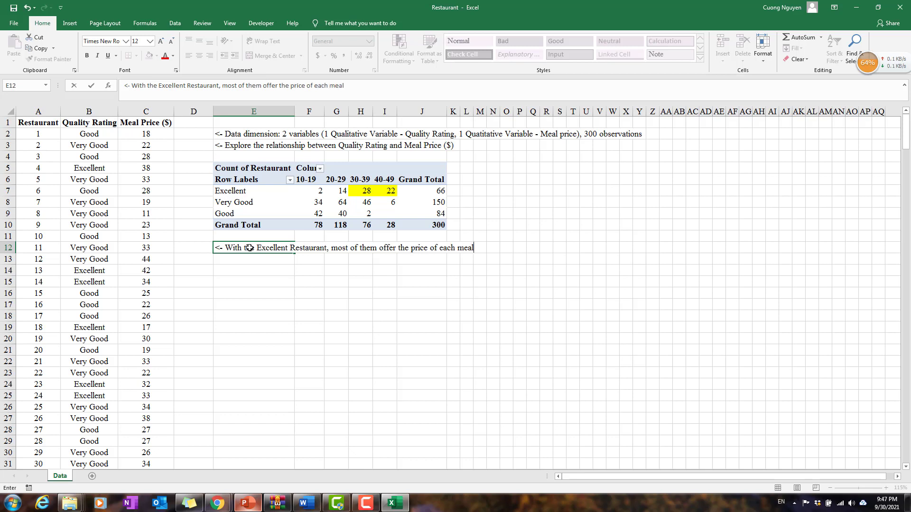
{"action": "type", "text": " fro"}
{"action": "type", "text": "m 30 top"}
{"action": "type", "text": "49$"}
{"action": "key", "text": "Return"}
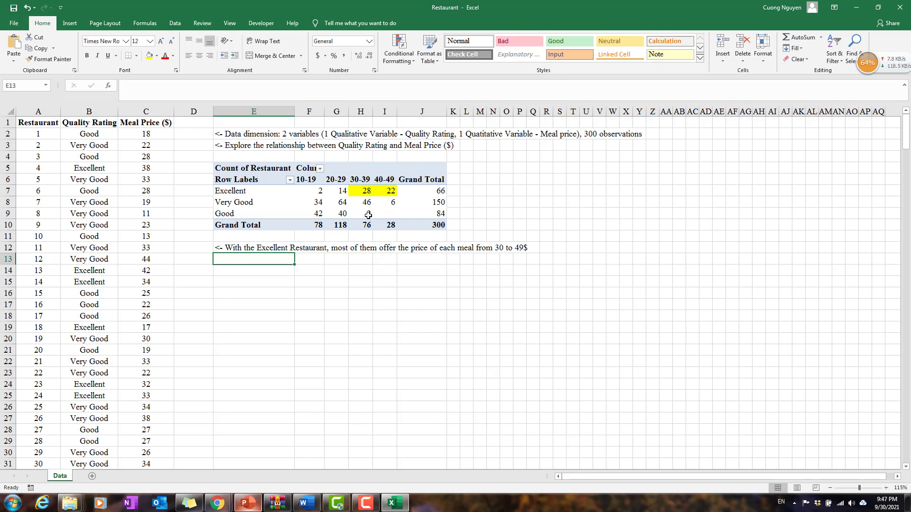
Examine how the Very Good restaurants are distributed across the meal price groups and compare them with their grand total
{"action": "left_click", "coordinate": [253, 203]}
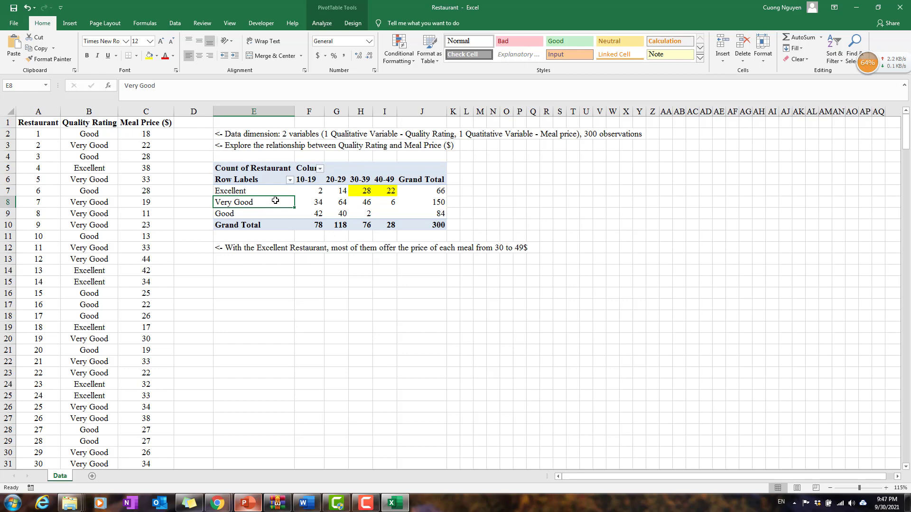
{"action": "left_click", "coordinate": [386, 207]}
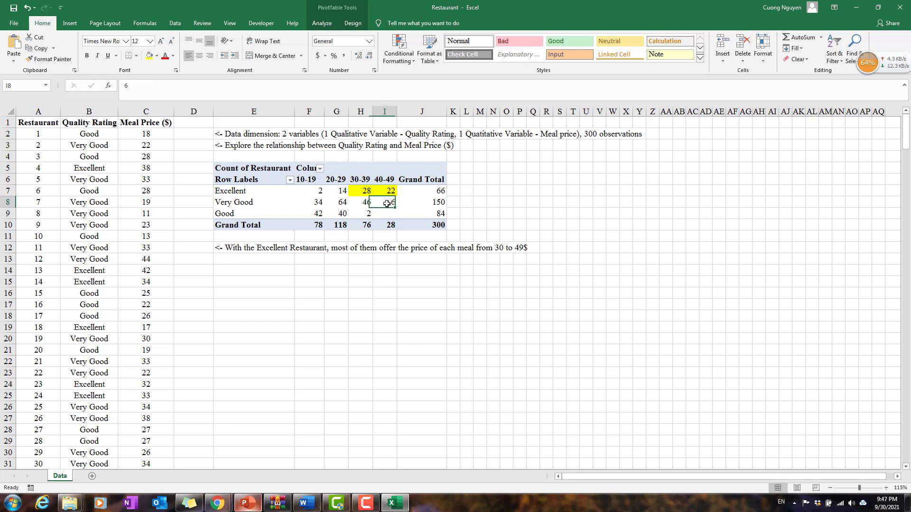
{"action": "mouse_move", "coordinate": [387, 205]}
{"action": "left_click", "coordinate": [413, 204]}
{"action": "mouse_move", "coordinate": [386, 207]}
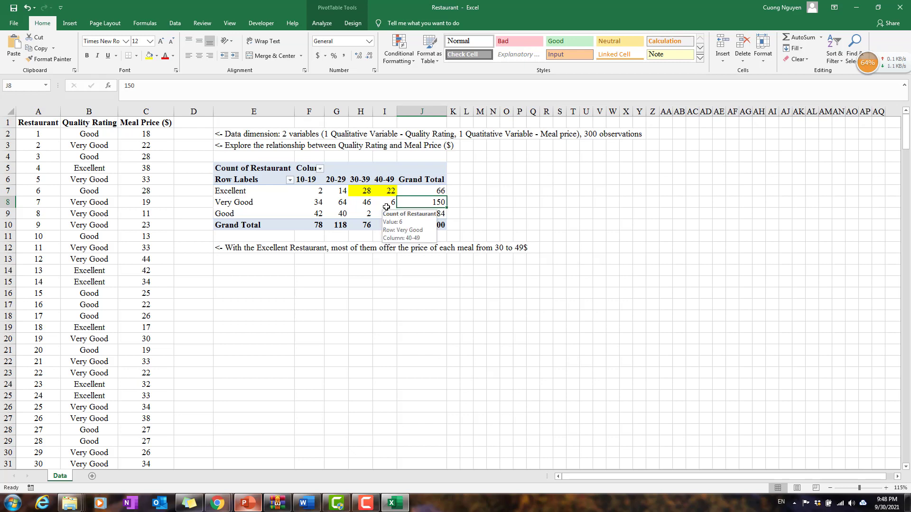
{"action": "left_click", "coordinate": [385, 175]}
{"action": "left_click", "coordinate": [389, 181]}
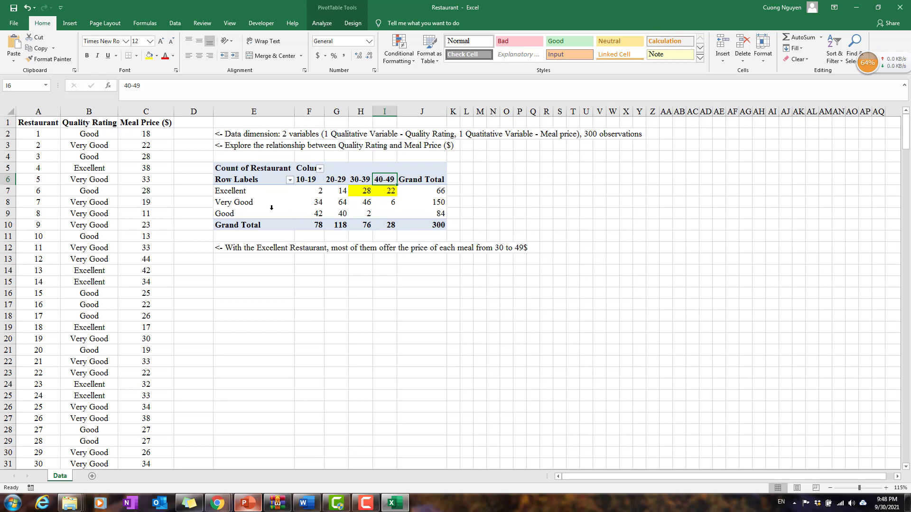
{"action": "left_click_drag", "start_coordinate": [255, 203], "coordinate": [411, 212]}
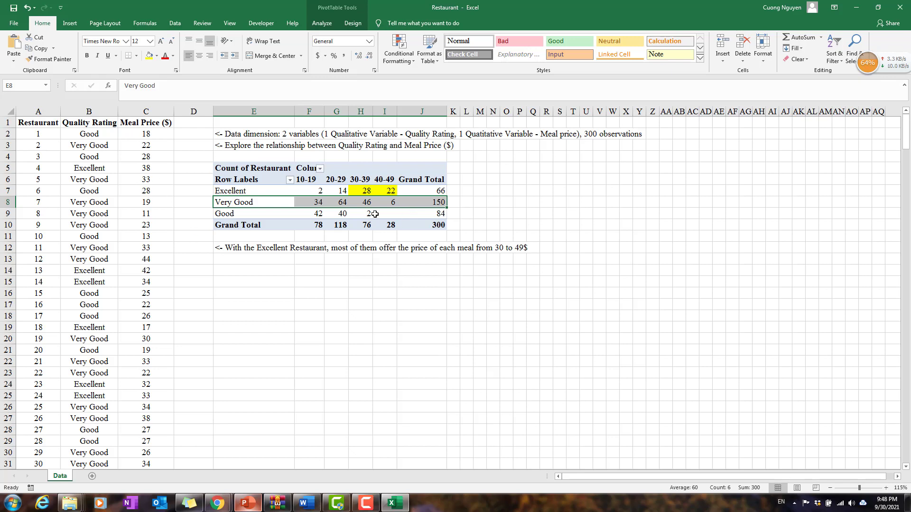
{"action": "left_click", "coordinate": [361, 203]}
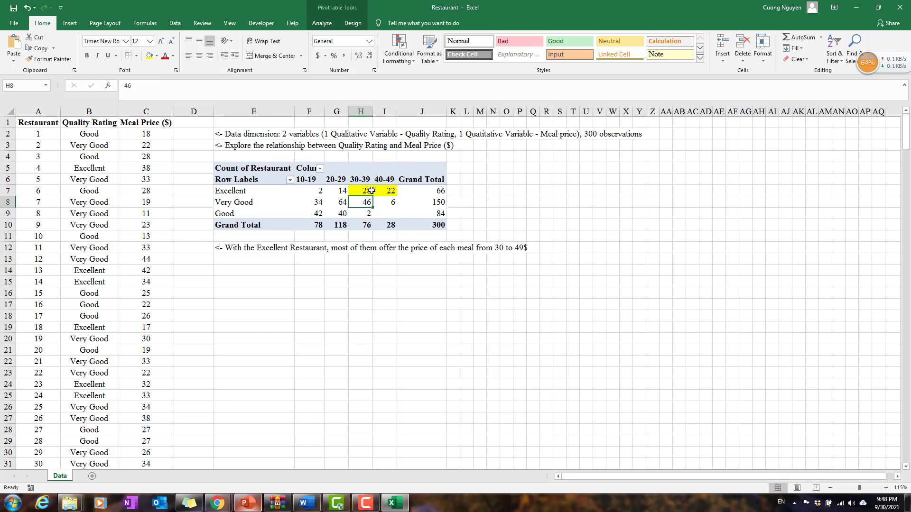
{"action": "left_click_drag", "start_coordinate": [362, 197], "coordinate": [384, 199]}
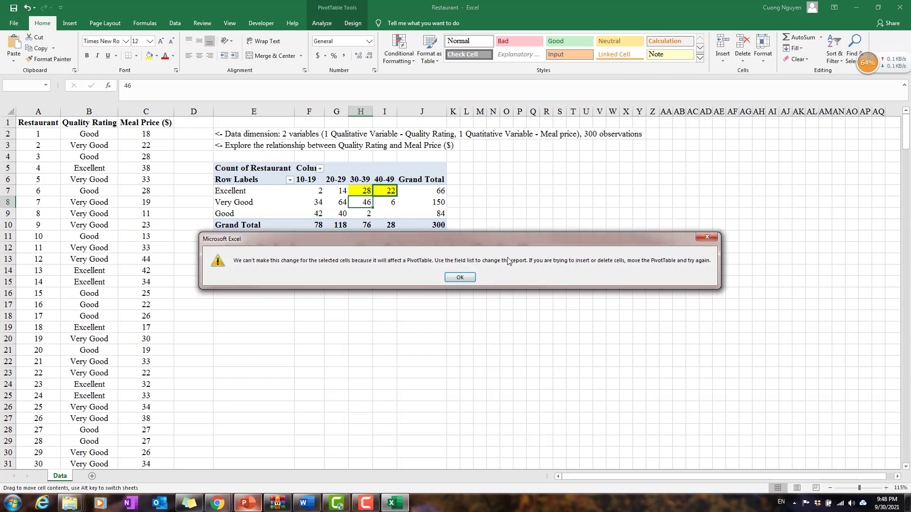
{"action": "left_click", "coordinate": [707, 236]}
{"action": "left_click", "coordinate": [435, 207]}
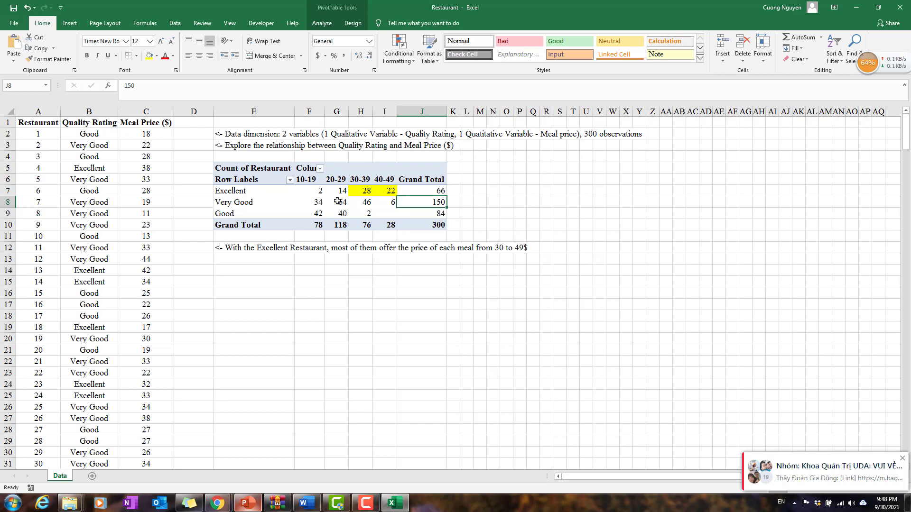
Highlight the Very Good counts for the 20-29 and 30-39 price groups with a light purple fill
{"action": "left_click_drag", "start_coordinate": [340, 203], "coordinate": [363, 203]}
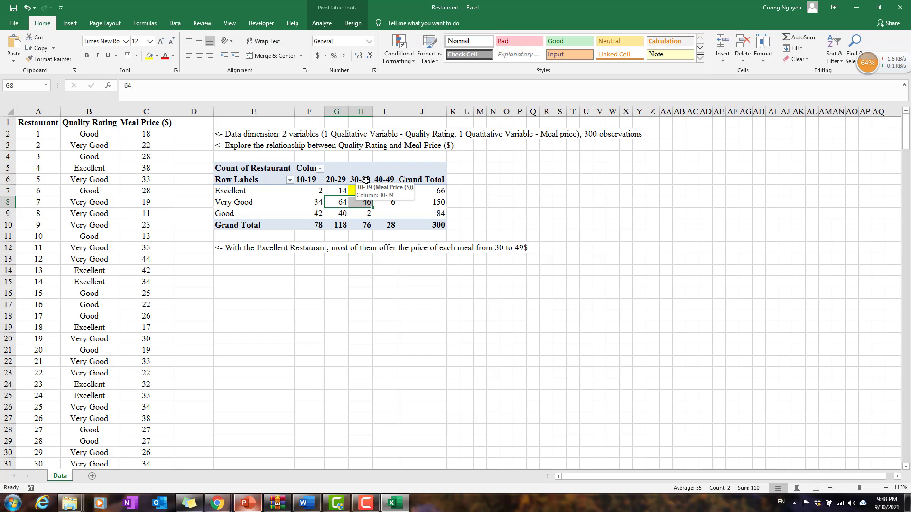
{"action": "left_click", "coordinate": [157, 56]}
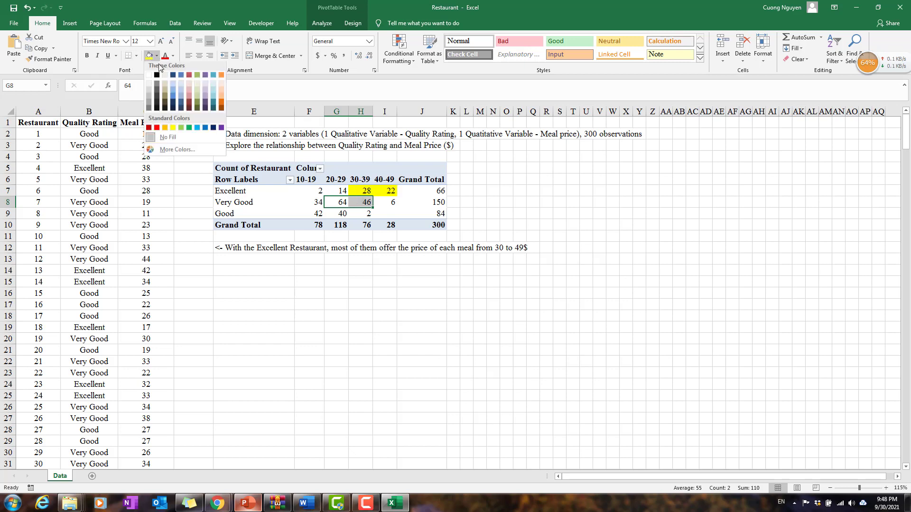
{"action": "left_click", "coordinate": [206, 93]}
{"action": "left_click", "coordinate": [330, 278]}
In E13, enter the note "<- Most of the Very Good rated restaurants offer the price of each meal from 20 to 39$"
{"action": "left_click", "coordinate": [247, 250]}
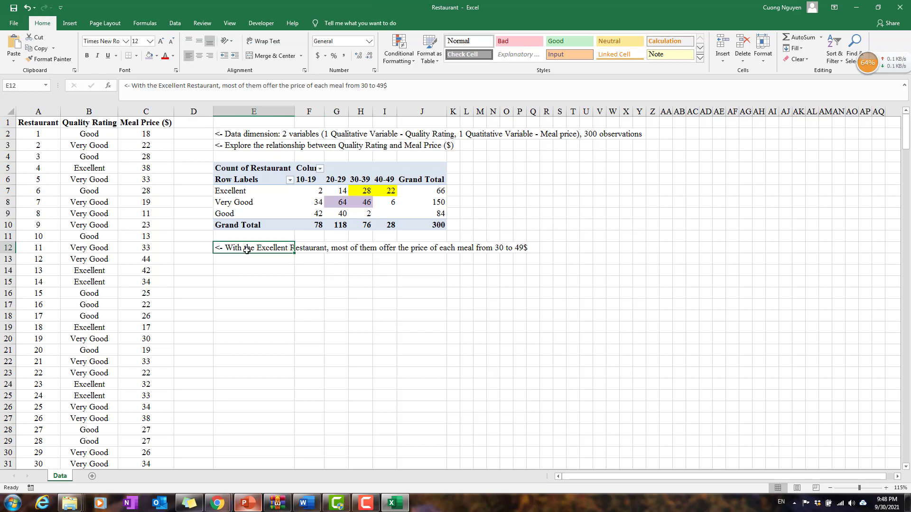
{"action": "left_click", "coordinate": [246, 259]}
{"action": "type", "text": "<-"}
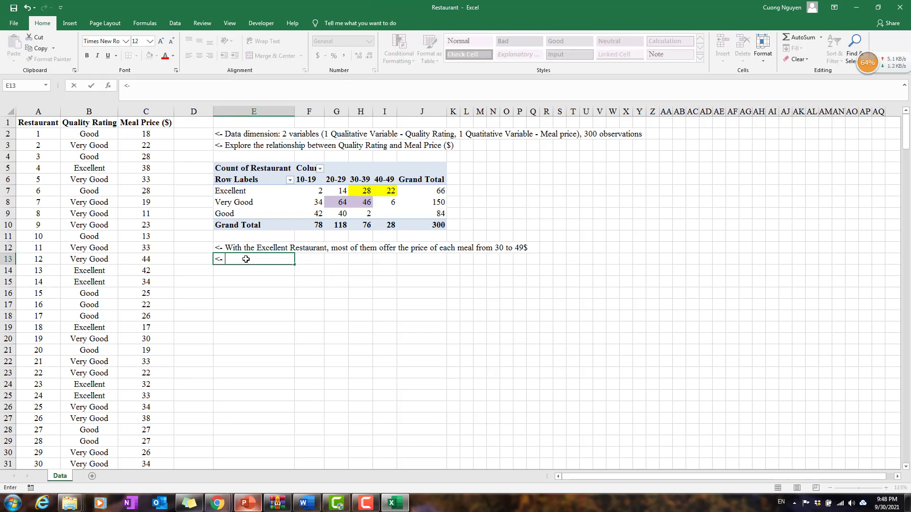
{"action": "type", "text": " Wiit"}
{"action": "key", "text": "BackSpace"}
{"action": "type", "text": "Most of the Very "}
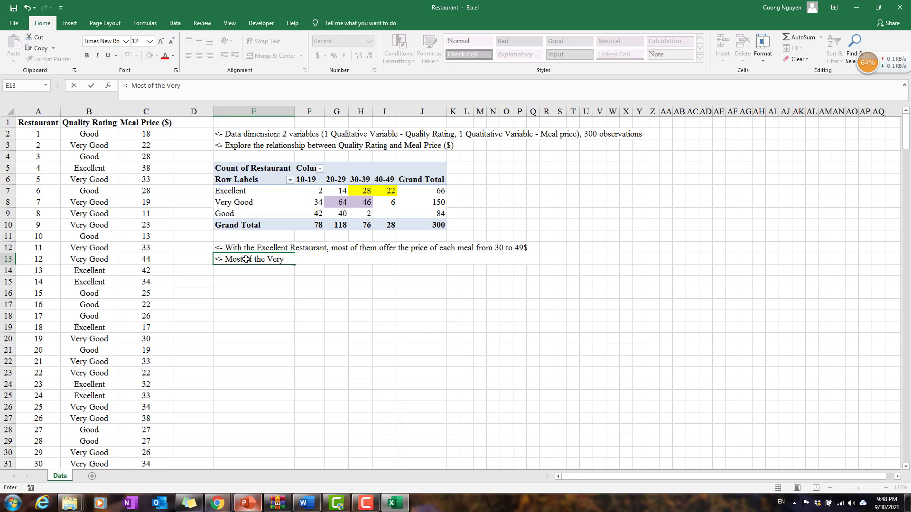
{"action": "type", "text": "Good rated restaurants"}
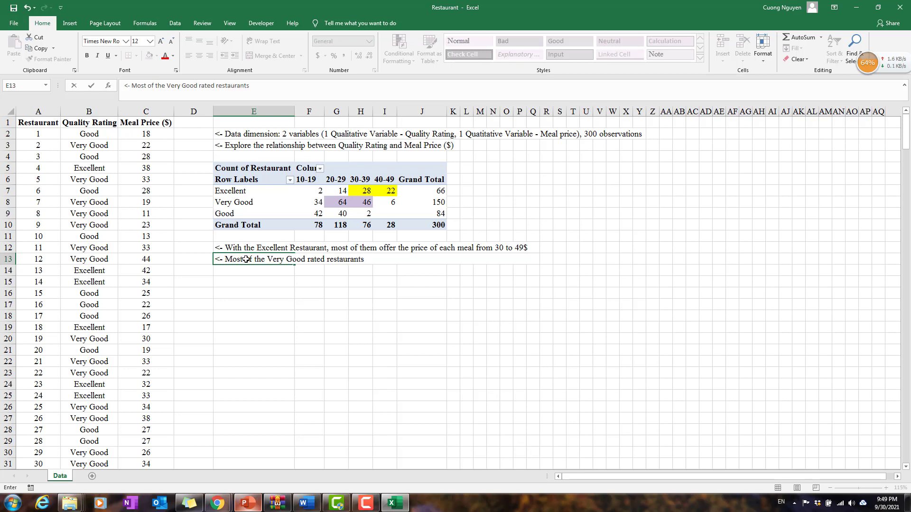
{"action": "type", "text": "offer the price of eac me"}
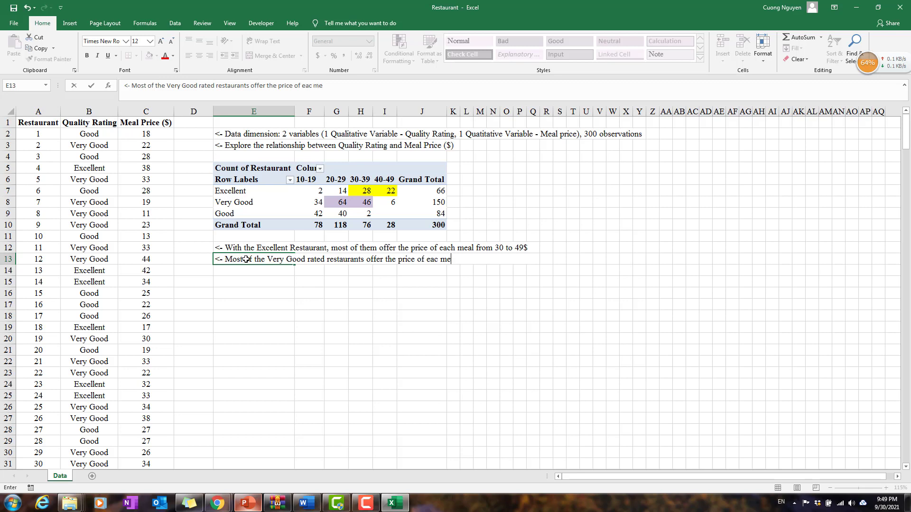
{"action": "key", "text": "BackSpace"}
{"action": "type", "text": "h meal from 20 tp"}
{"action": "key", "text": "BackSpace"}
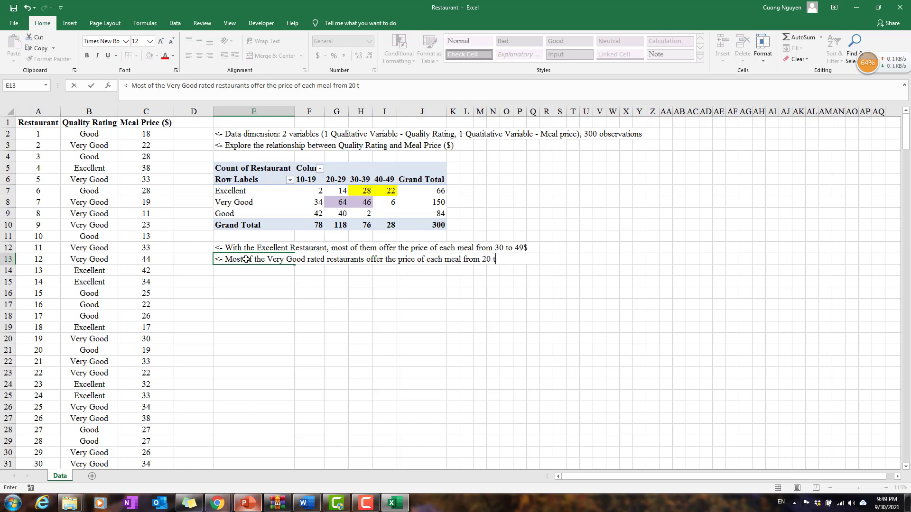
{"action": "type", "text": "o 39$"}
{"action": "key", "text": "Return"}
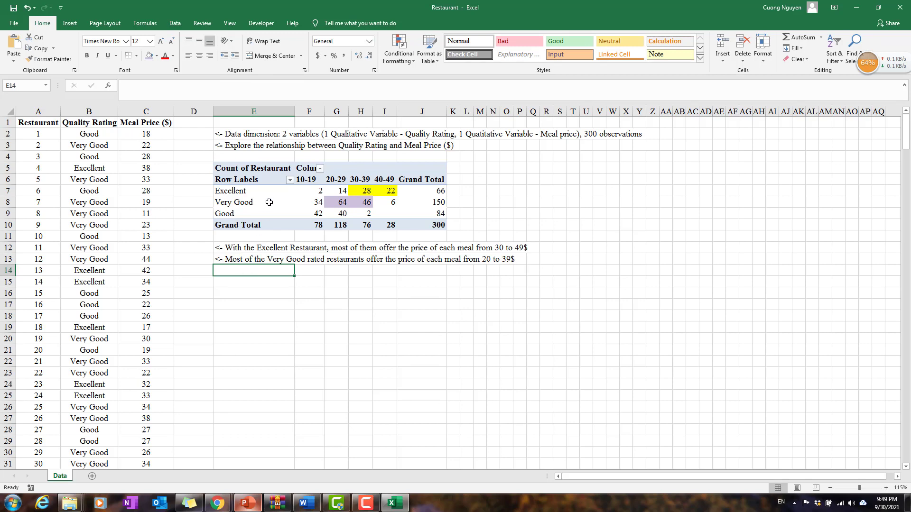
Highlight the Good counts for the 10-19 and 20-29 price groups in light orange and check the Good counts in the higher groups
{"action": "left_click_drag", "start_coordinate": [313, 215], "coordinate": [338, 214]}
{"action": "left_click", "coordinate": [157, 56]}
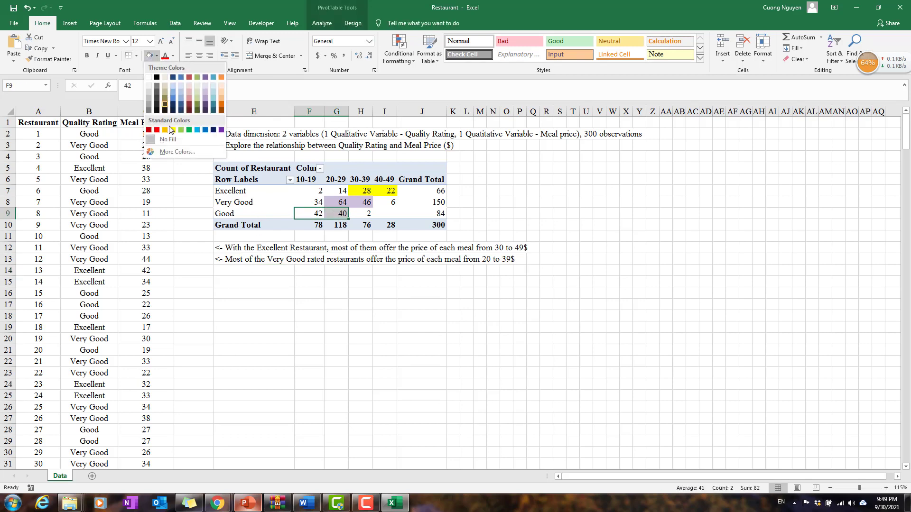
{"action": "left_click", "coordinate": [221, 92]}
{"action": "left_click", "coordinate": [382, 300]}
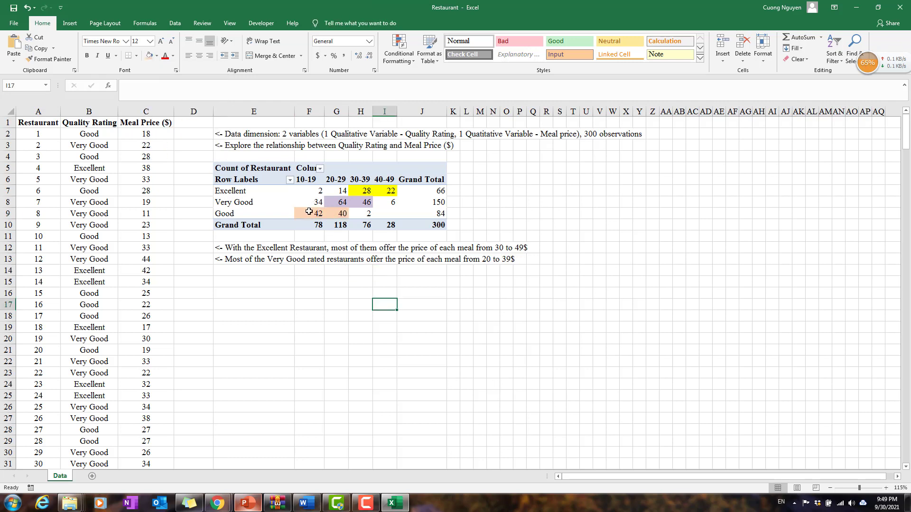
{"action": "left_click_drag", "start_coordinate": [313, 214], "coordinate": [340, 213]}
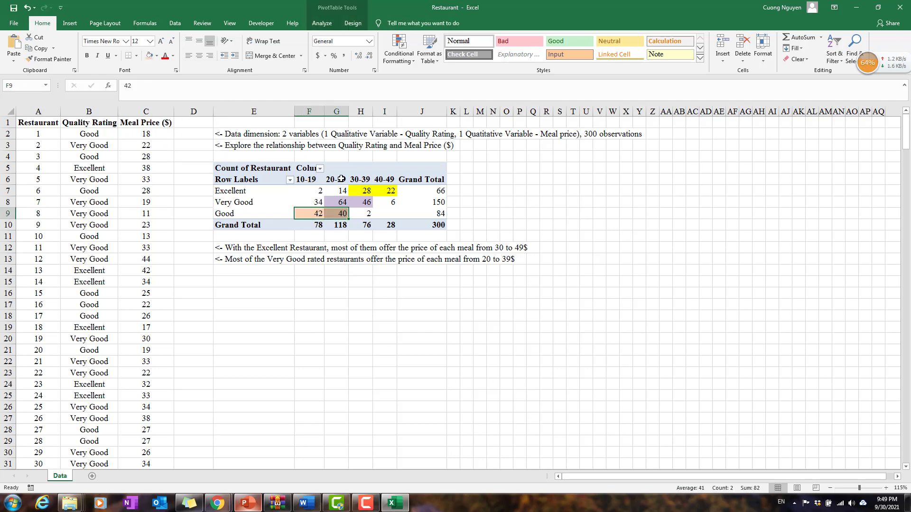
{"action": "left_click", "coordinate": [247, 275]}
{"action": "left_click", "coordinate": [368, 215]}
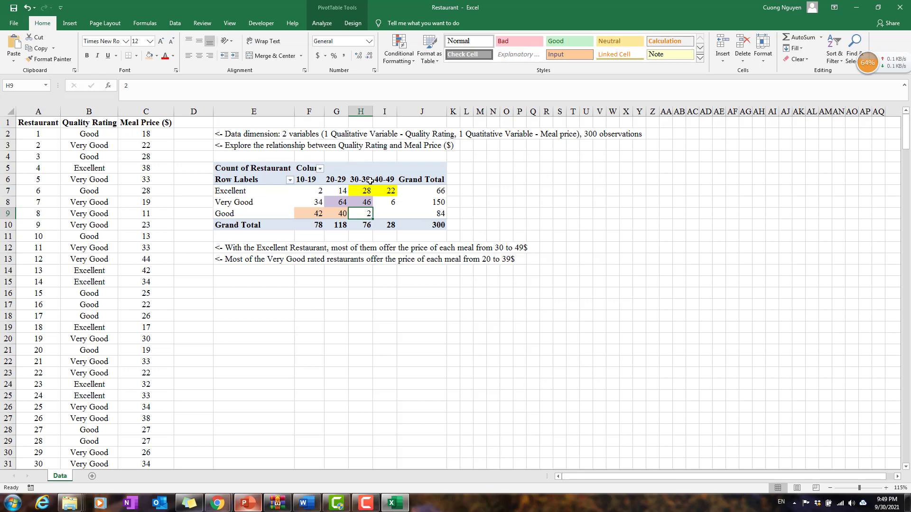
{"action": "left_click", "coordinate": [387, 217]}
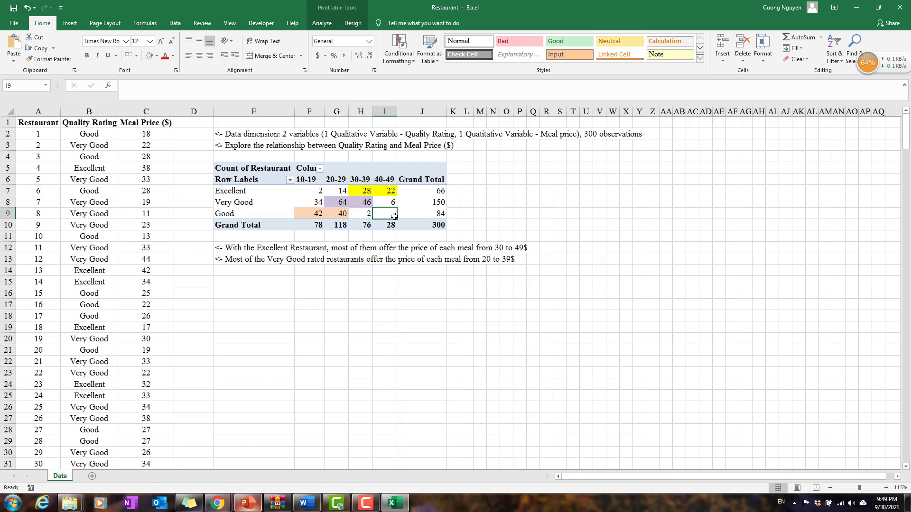
{"action": "mouse_move", "coordinate": [393, 216]}
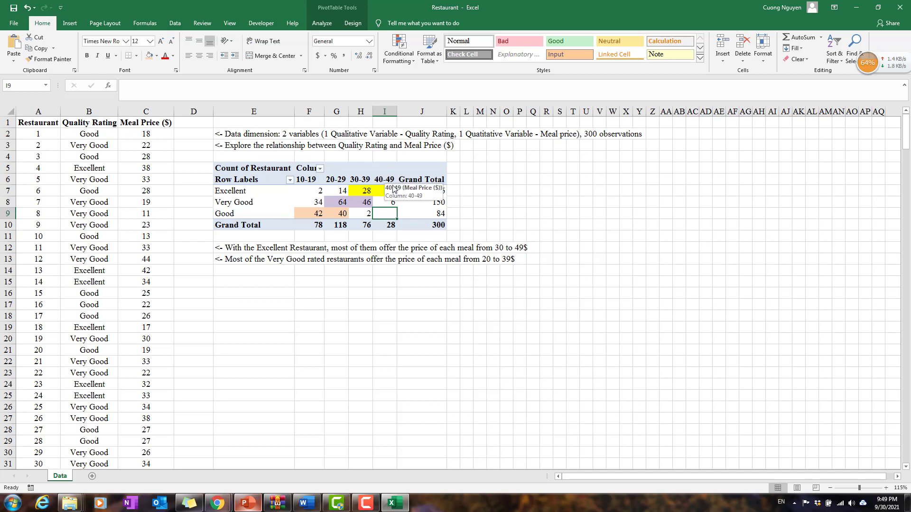
Copy the Very Good note from E13 into E14 and remove the word "Very" from the copy
{"action": "left_click", "coordinate": [262, 270]}
{"action": "left_click", "coordinate": [271, 259]}
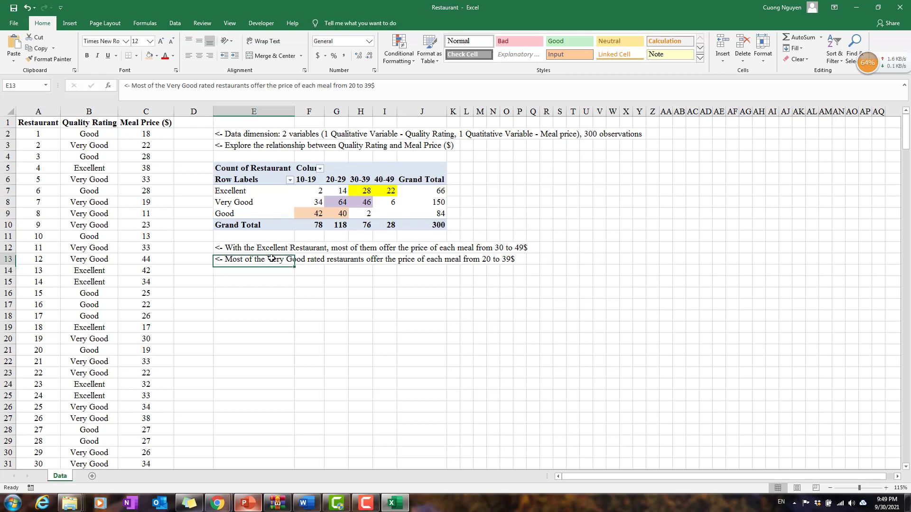
{"action": "key", "text": "ctrl+c"}
{"action": "left_click", "coordinate": [249, 270]}
{"action": "key", "text": "ctrl+v"}
{"action": "double_click", "coordinate": [242, 271]}
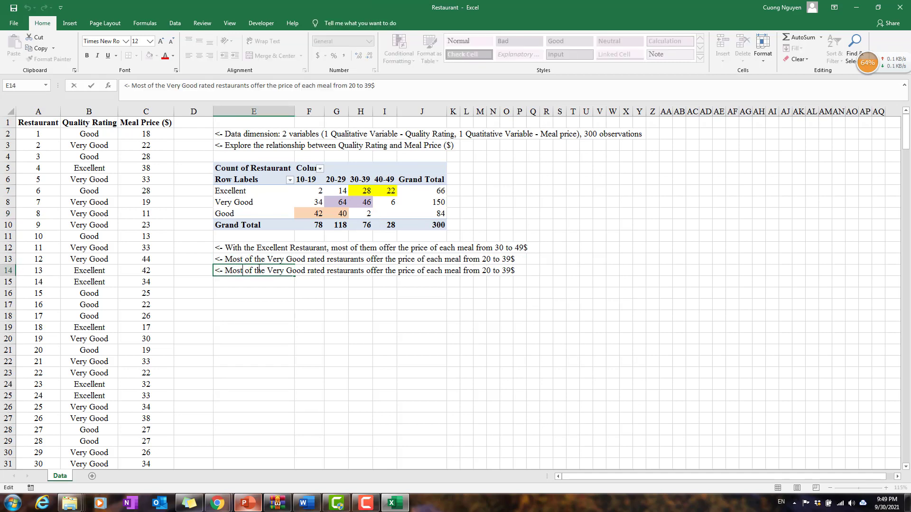
{"action": "left_click_drag", "start_coordinate": [268, 269], "coordinate": [287, 269]}
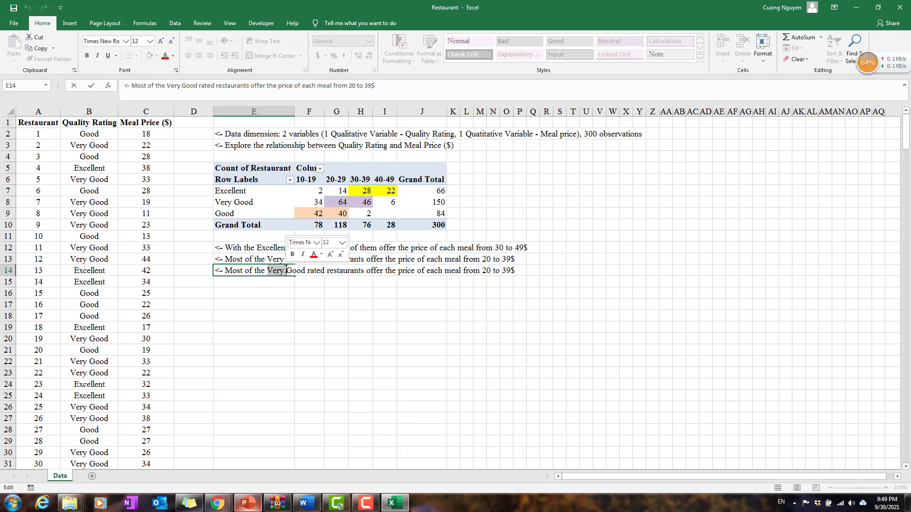
{"action": "key", "text": "BackSpace"}
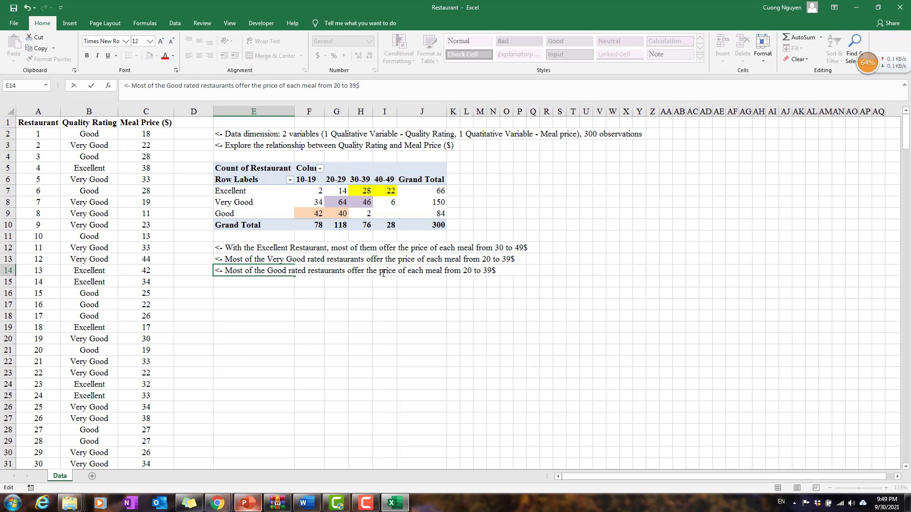
Change the price range in the E14 note about Good rated restaurants to "from 10 to 29$"
{"action": "left_click", "coordinate": [464, 272]}
{"action": "key", "text": "BackSpace"}
{"action": "type", "text": "10"}
{"action": "key", "text": "BackSpace"}
{"action": "key", "text": "BackSpace"}
{"action": "type", "text": "2"}
{"action": "key", "text": "Return"}
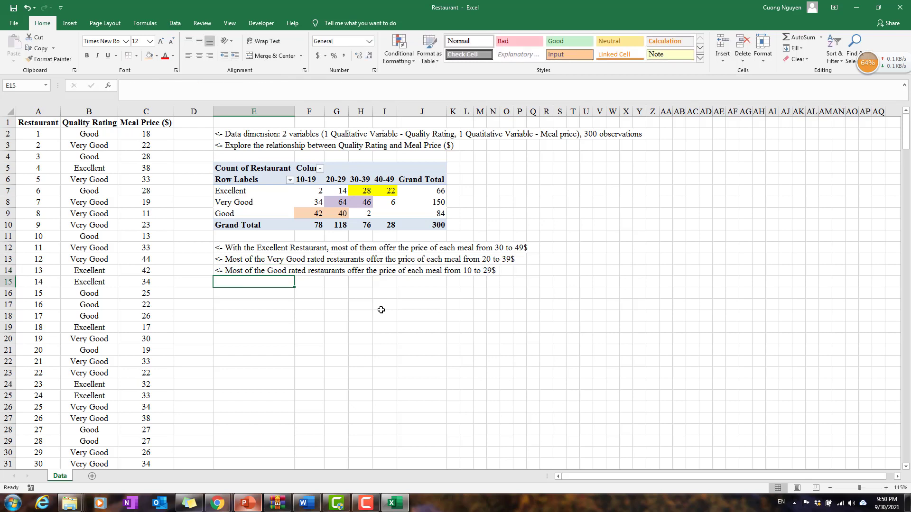
In E15, enter the note "<- The high quality rating comes with higher price in average meal" and color its text red
{"action": "type", "text": "<-"}
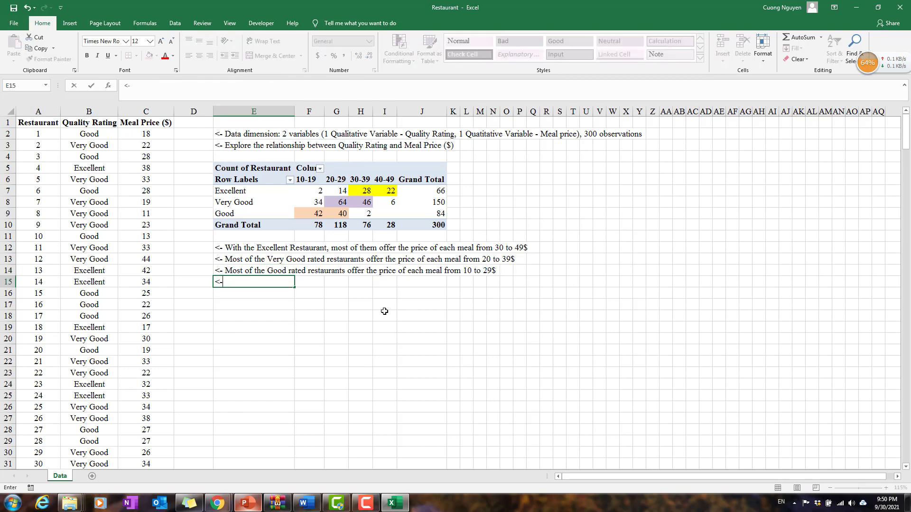
{"action": "type", "text": " The high qualit"}
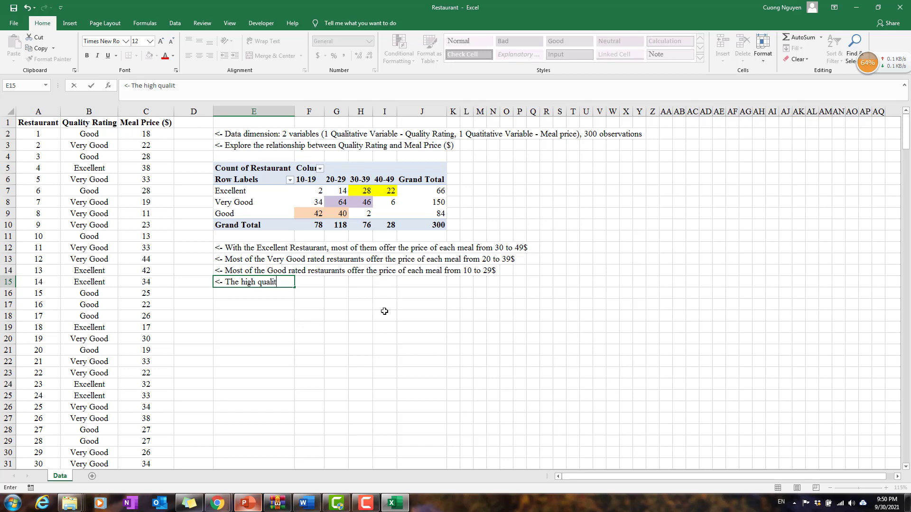
{"action": "type", "text": "y rating comes with highe"}
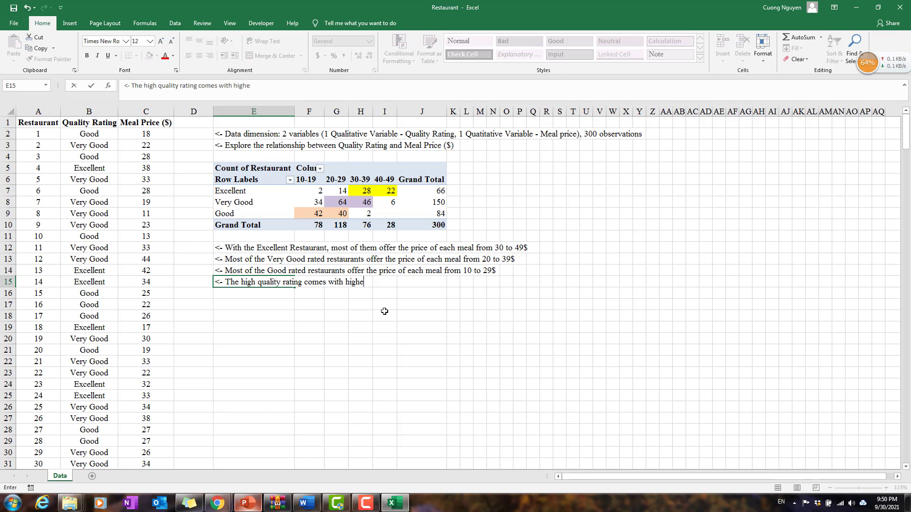
{"action": "type", "text": "r price in average meal"}
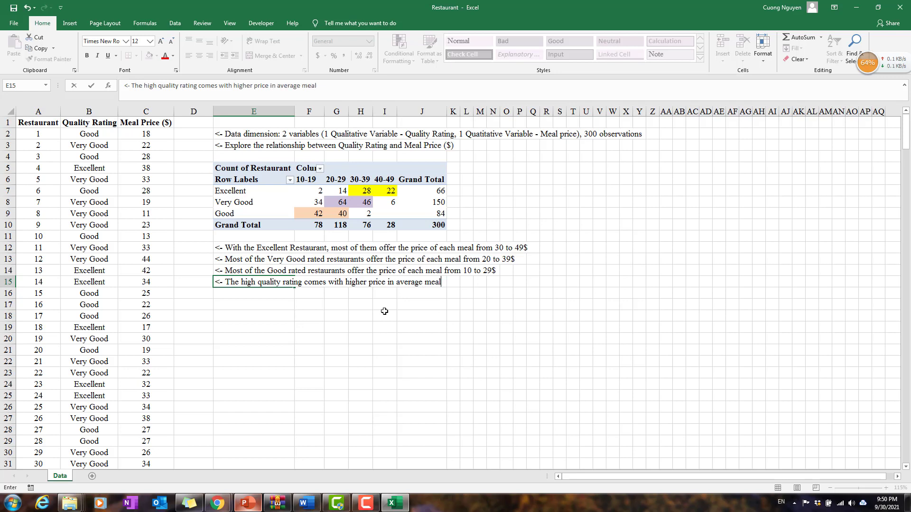
{"action": "key", "text": "Return"}
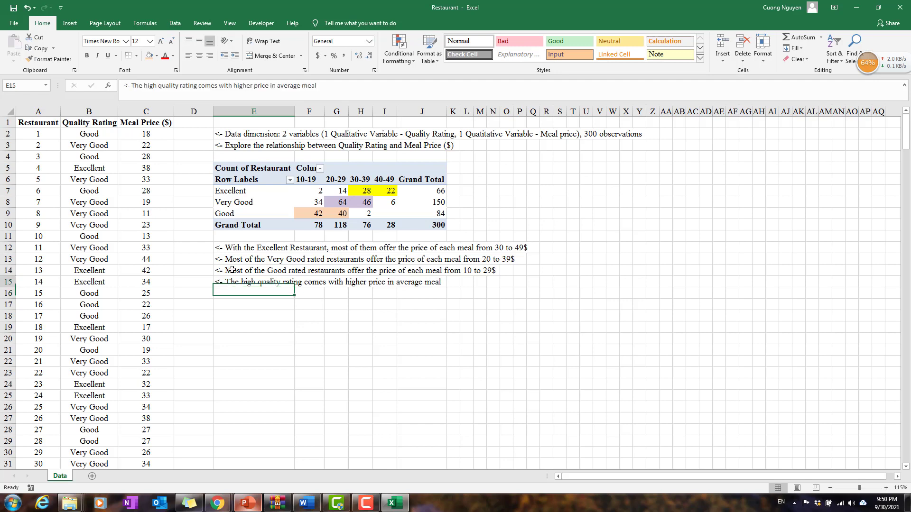
{"action": "left_click", "coordinate": [166, 55]}
{"action": "left_click", "coordinate": [385, 294]}
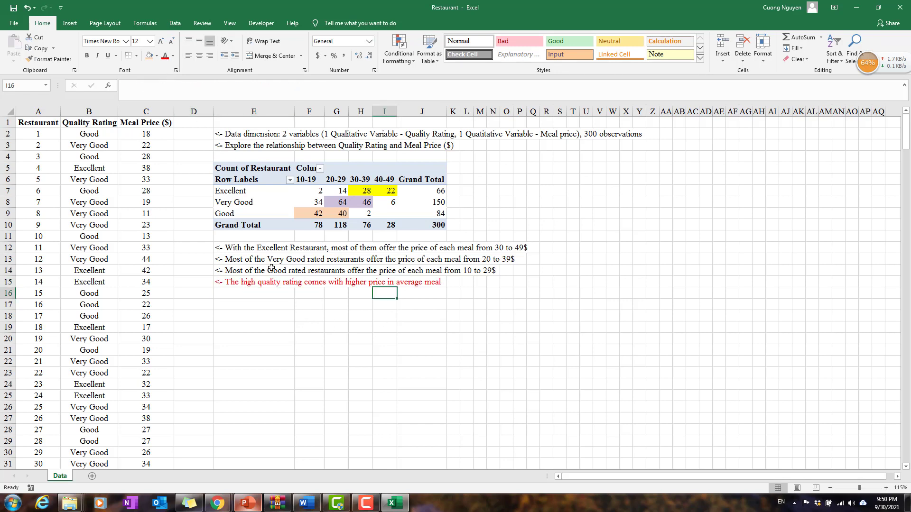
Review the E15 conclusion against the source data in the Quality Rating and Meal Price ($) columns
{"action": "left_click", "coordinate": [241, 277]}
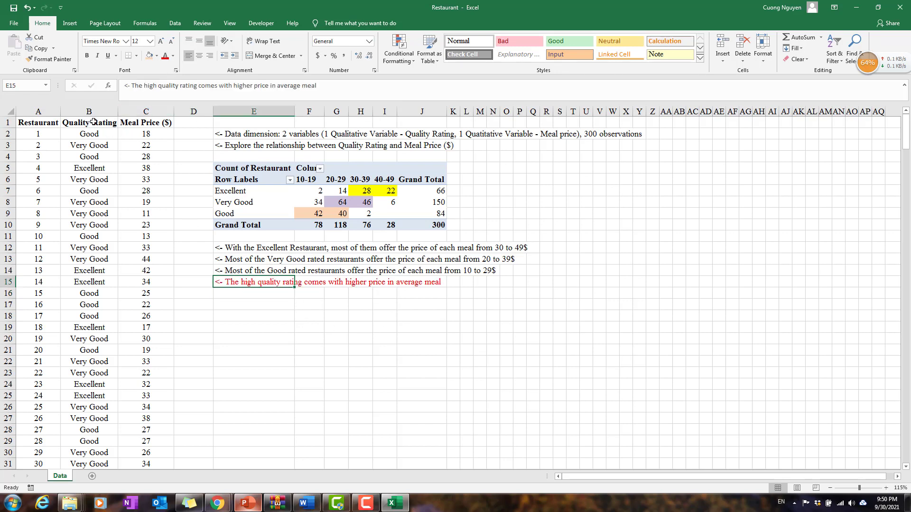
{"action": "left_click_drag", "start_coordinate": [93, 122], "coordinate": [93, 223]}
{"action": "left_click_drag", "start_coordinate": [155, 122], "coordinate": [155, 225]}
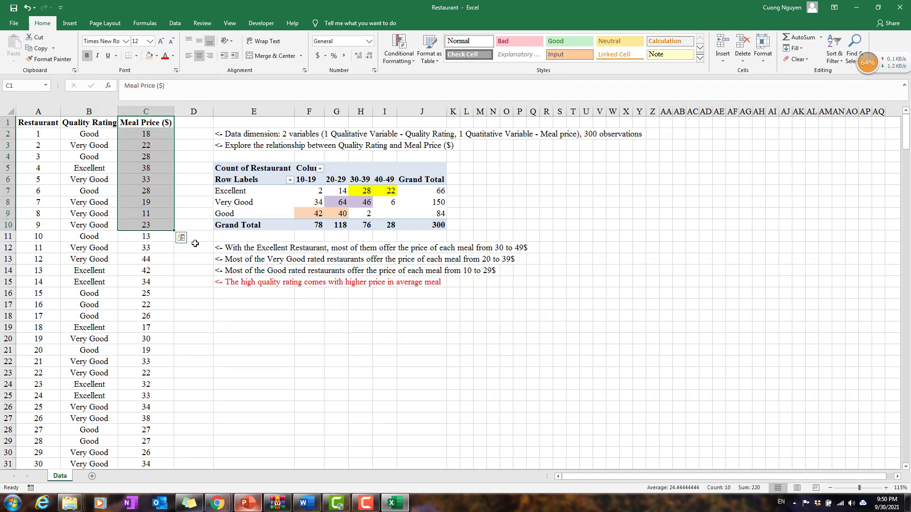
{"action": "left_click", "coordinate": [145, 259]}
{"action": "left_click_drag", "start_coordinate": [93, 123], "coordinate": [94, 179]}
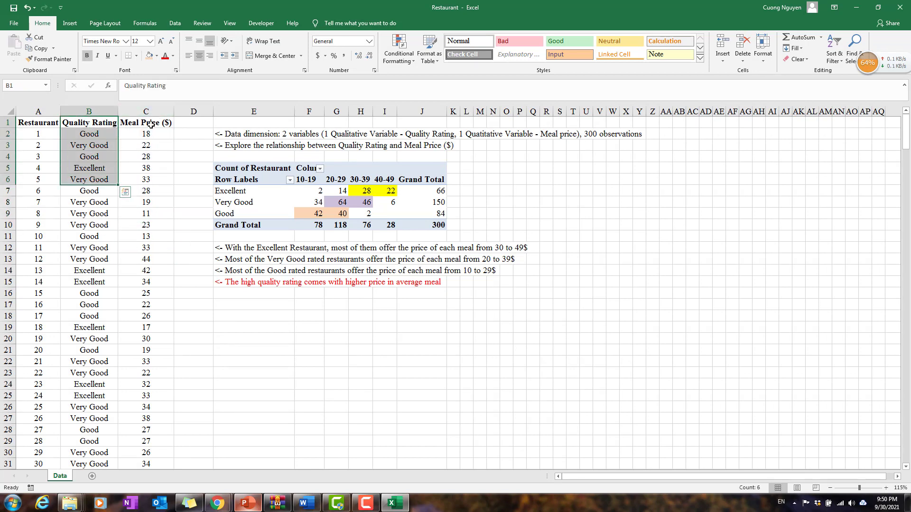
{"action": "left_click_drag", "start_coordinate": [150, 124], "coordinate": [150, 225]}
{"action": "left_click", "coordinate": [309, 316]}
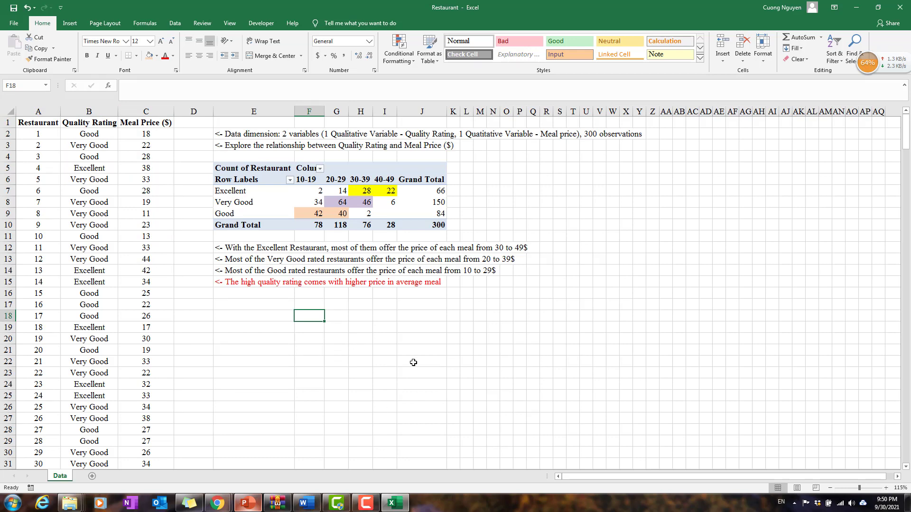
{"action": "left_click", "coordinate": [365, 504]}
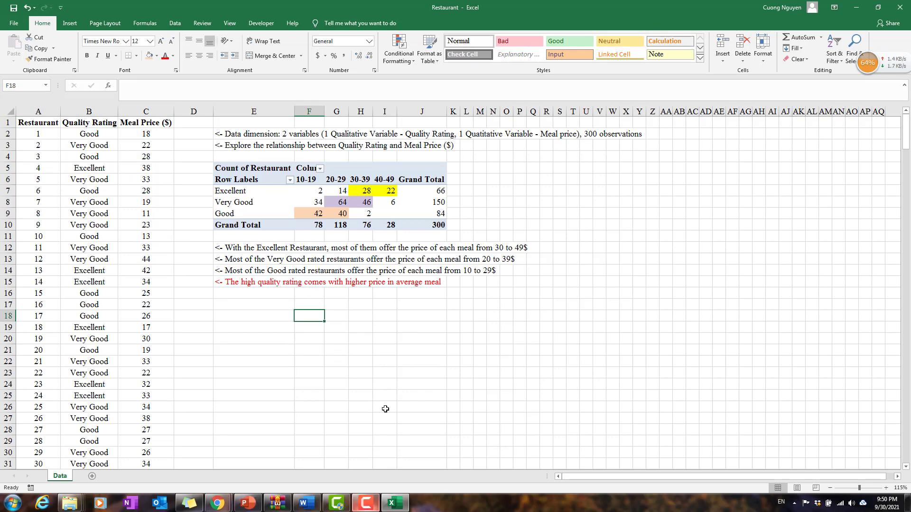